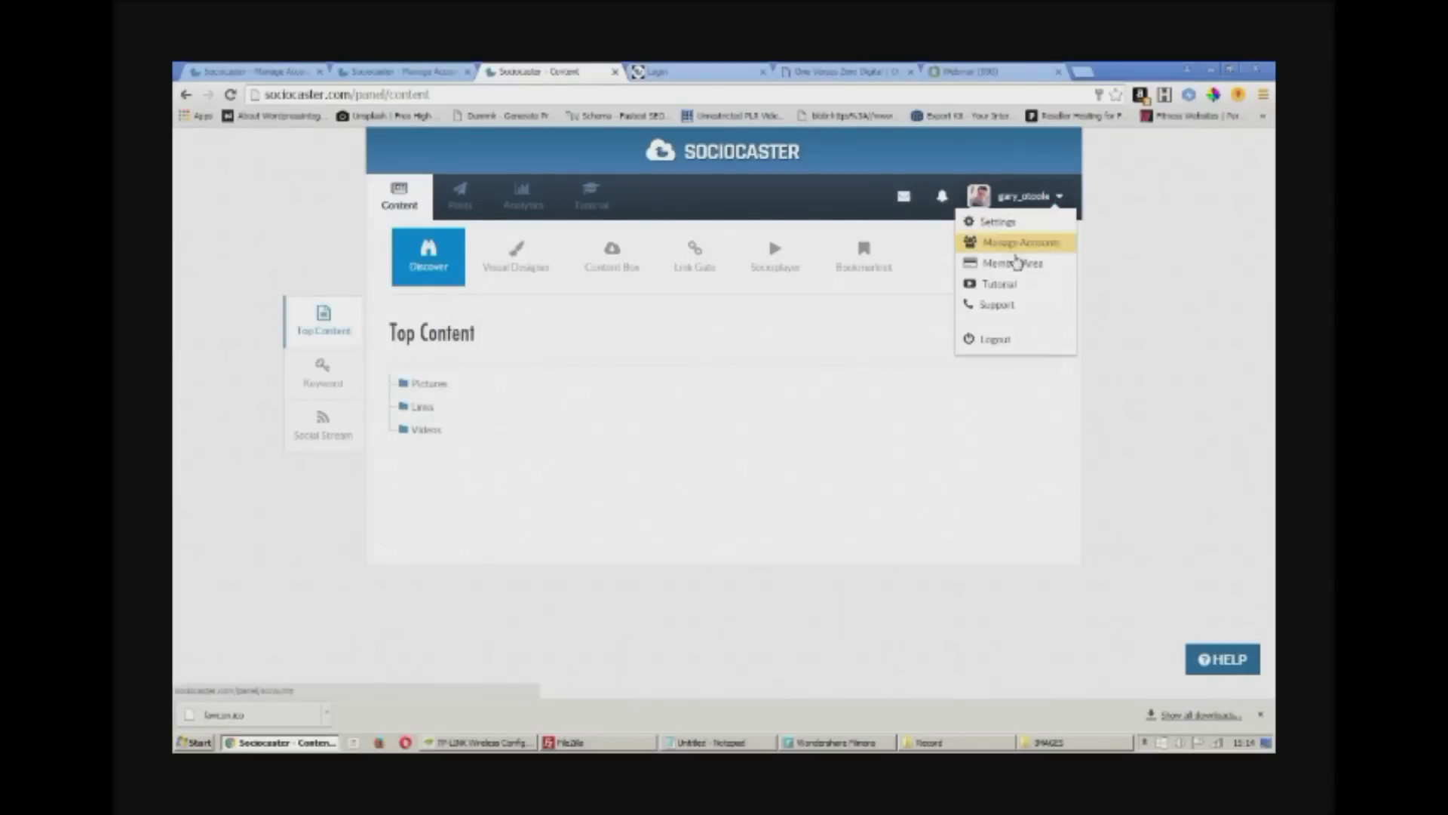
Step: Go to account management and show the Organization tab
{"action": "left_click", "coordinate": [1011, 242]}
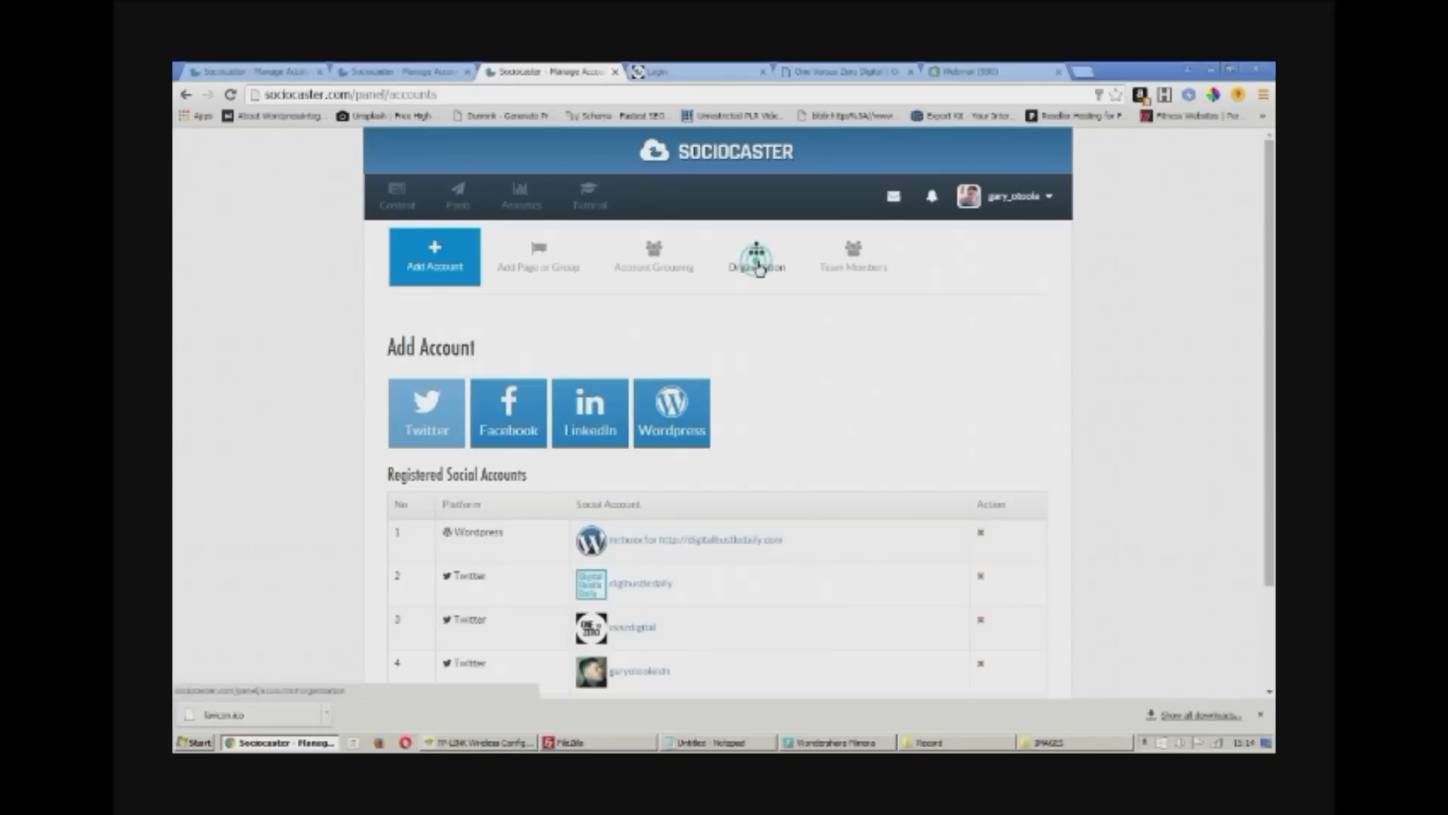
{"action": "left_click", "coordinate": [757, 266]}
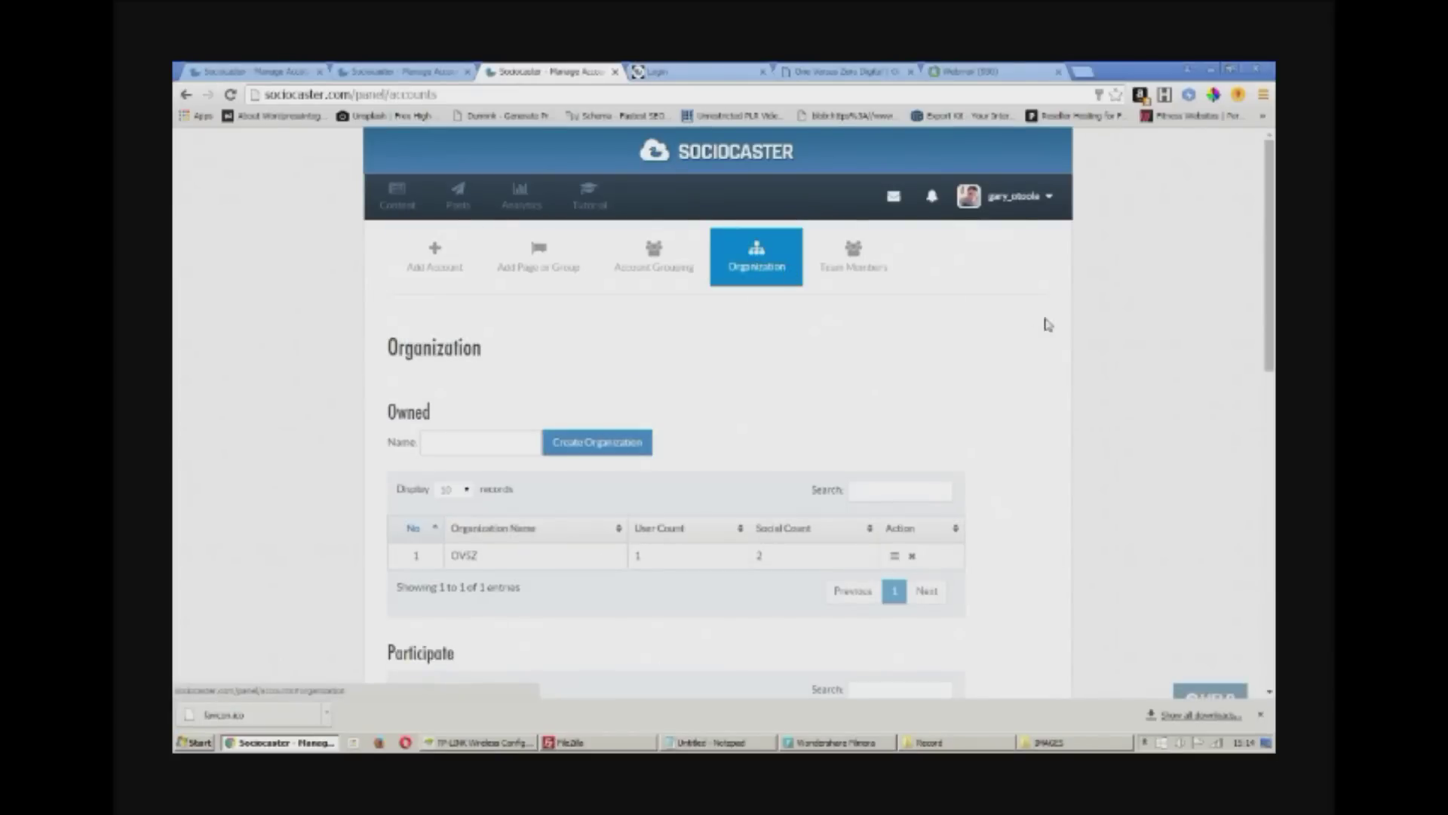
{"action": "left_click_drag", "start_coordinate": [1267, 262], "coordinate": [1267, 325]}
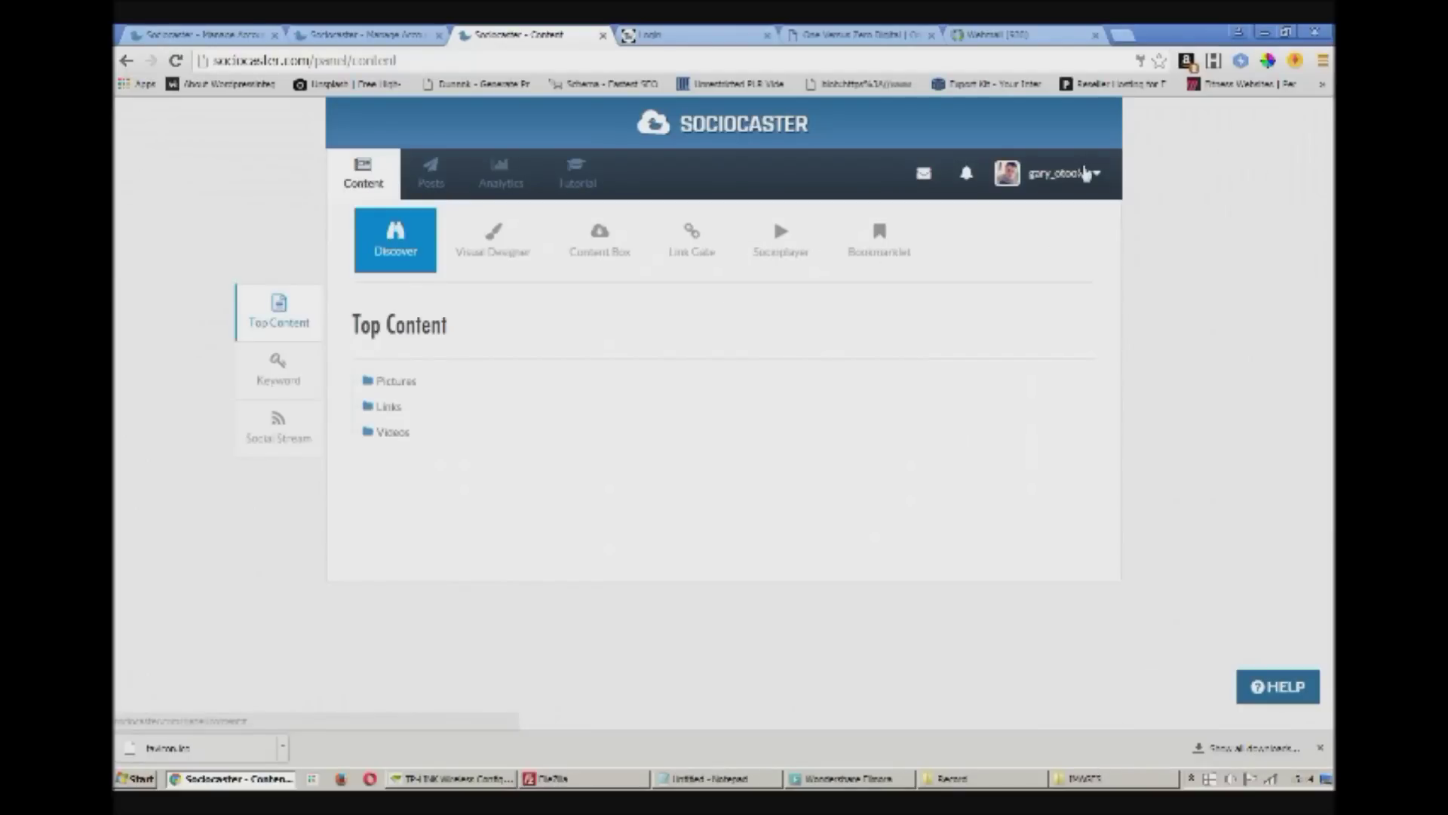
Step: Return to the Organization settings from the account menu and review the OVSZ organization listing
{"action": "left_click", "coordinate": [1086, 172]}
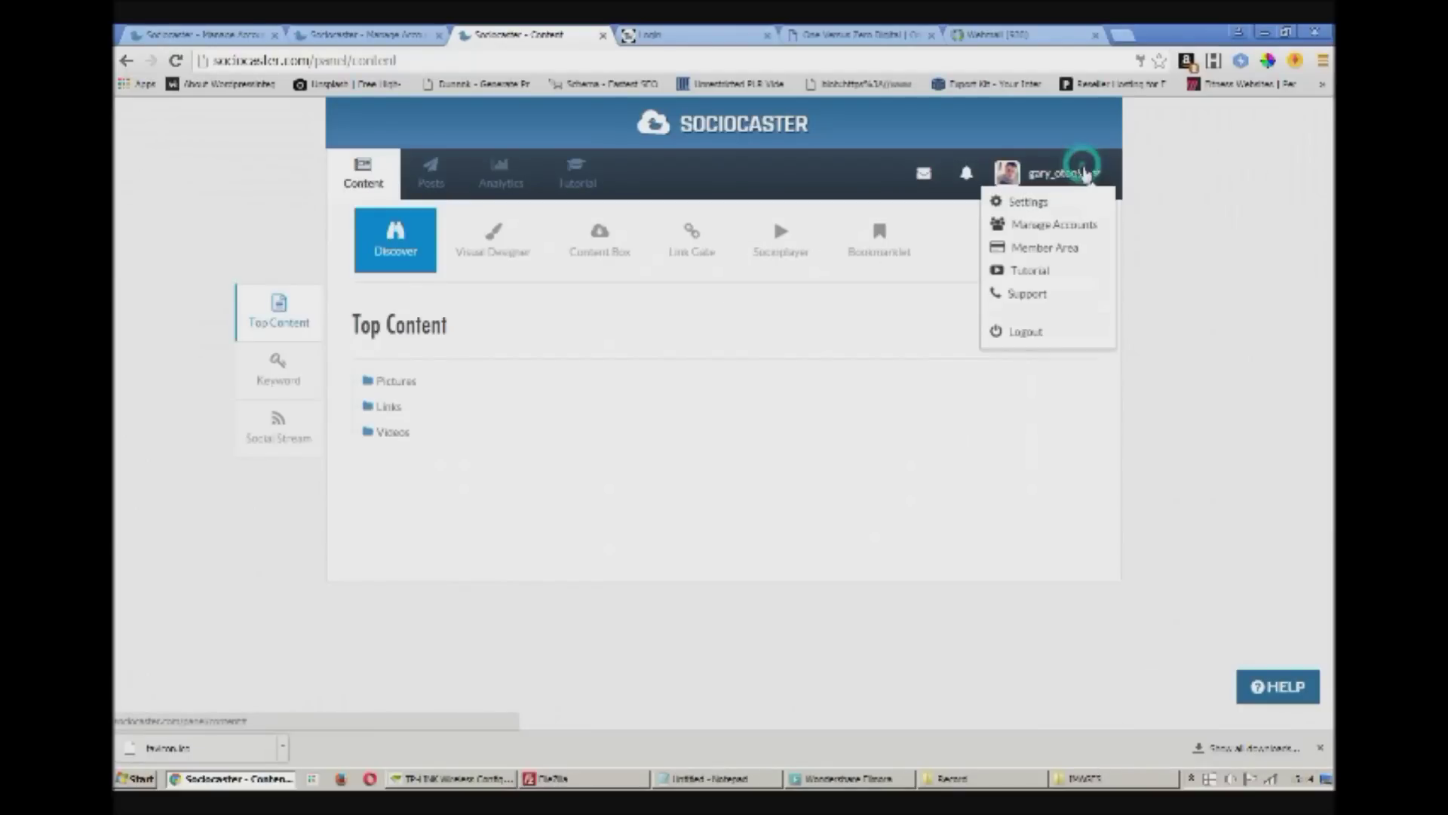
{"action": "left_click", "coordinate": [1045, 224]}
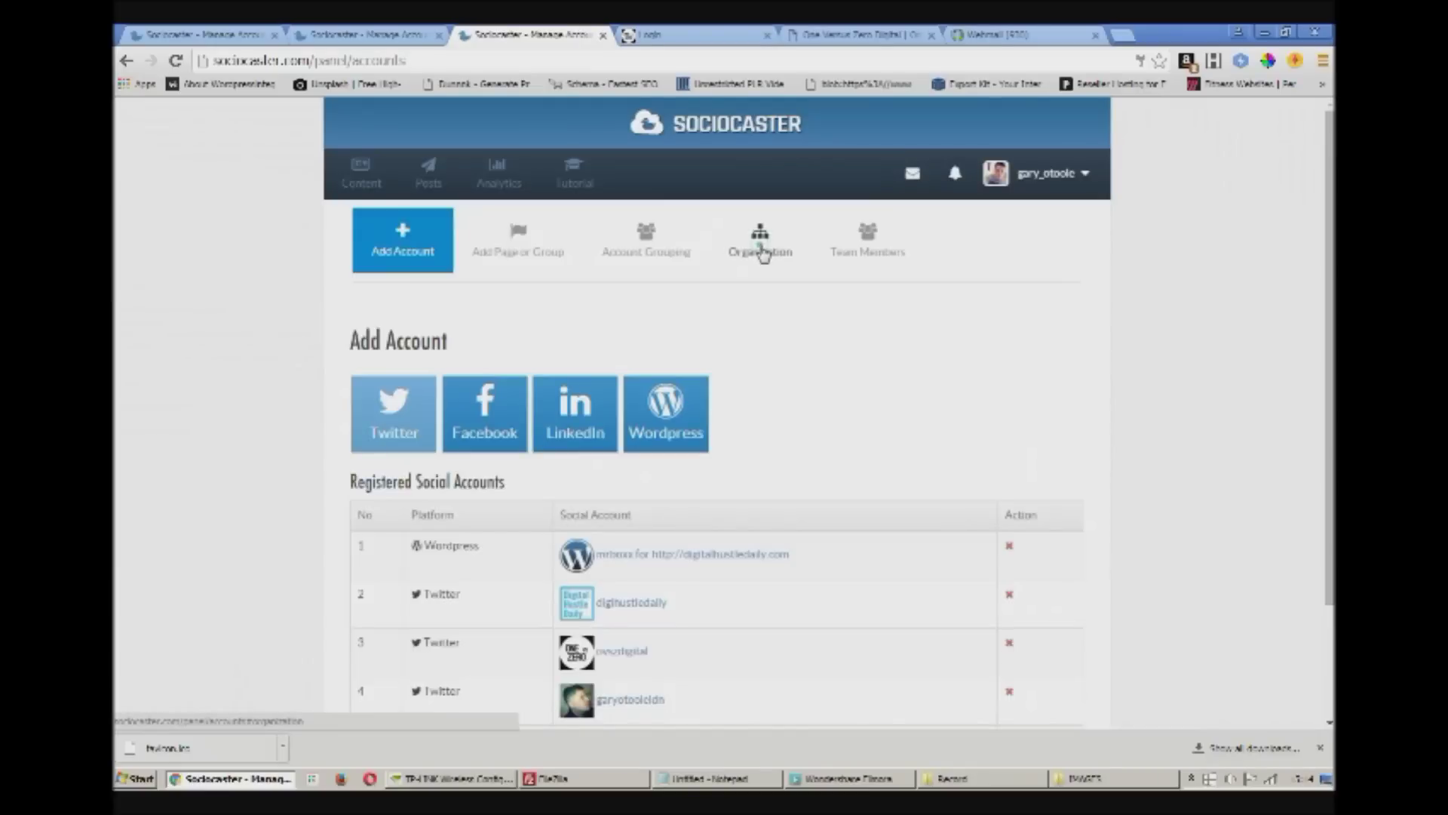
{"action": "left_click", "coordinate": [761, 251]}
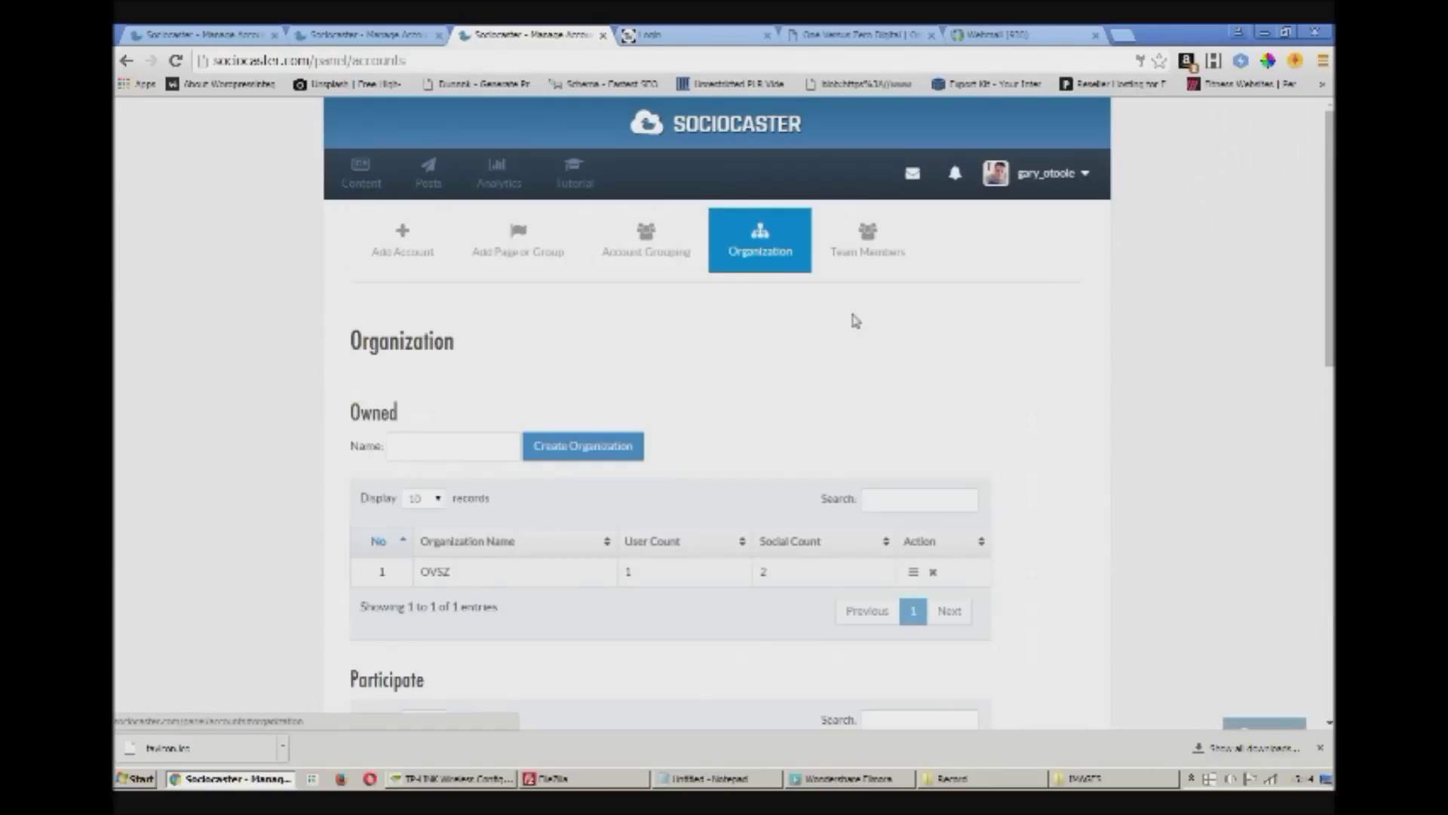
{"action": "scroll", "coordinate": [482, 294], "scroll_direction": "down", "scroll_amount": 3}
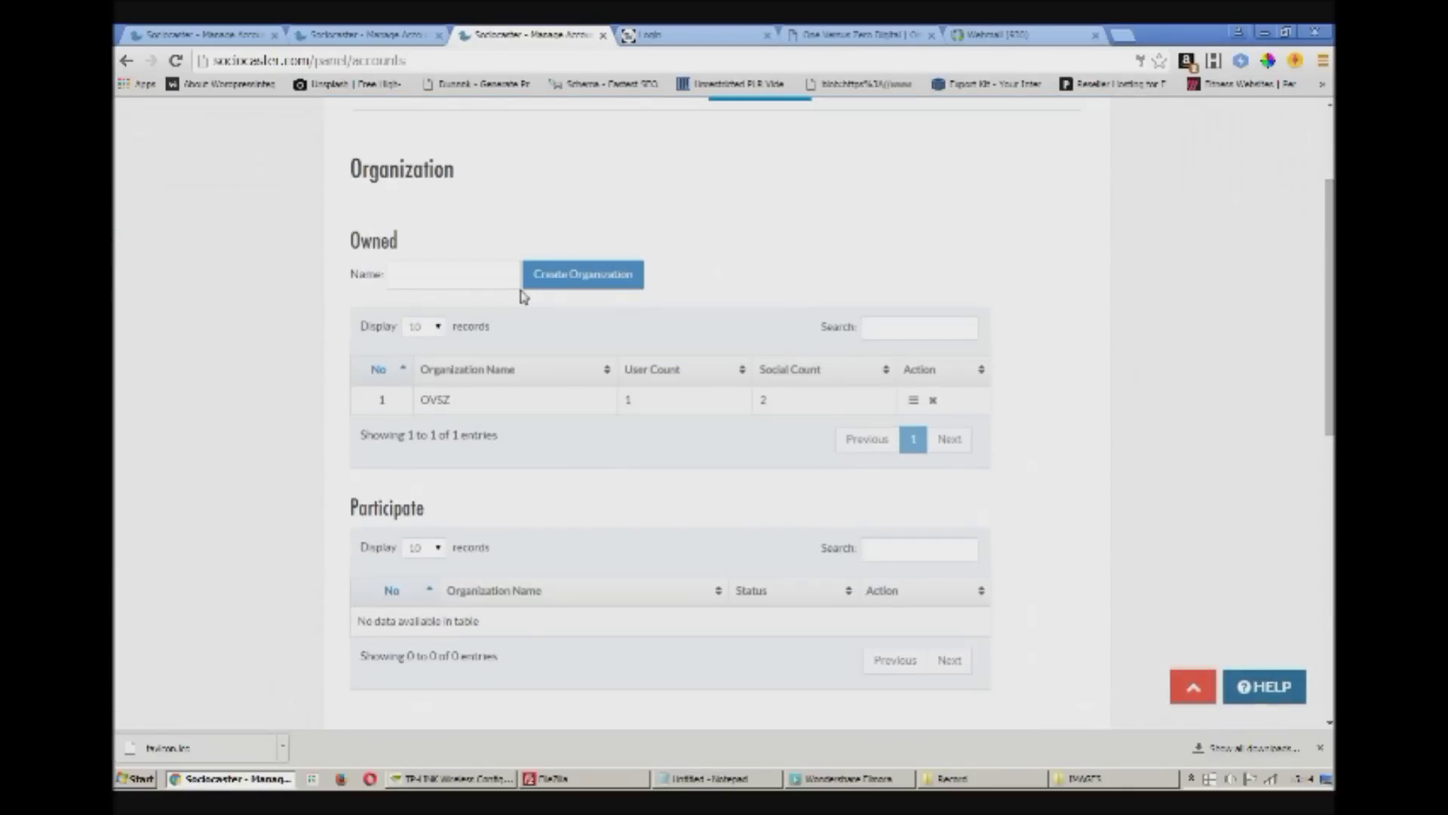
{"action": "left_click", "coordinate": [497, 282]}
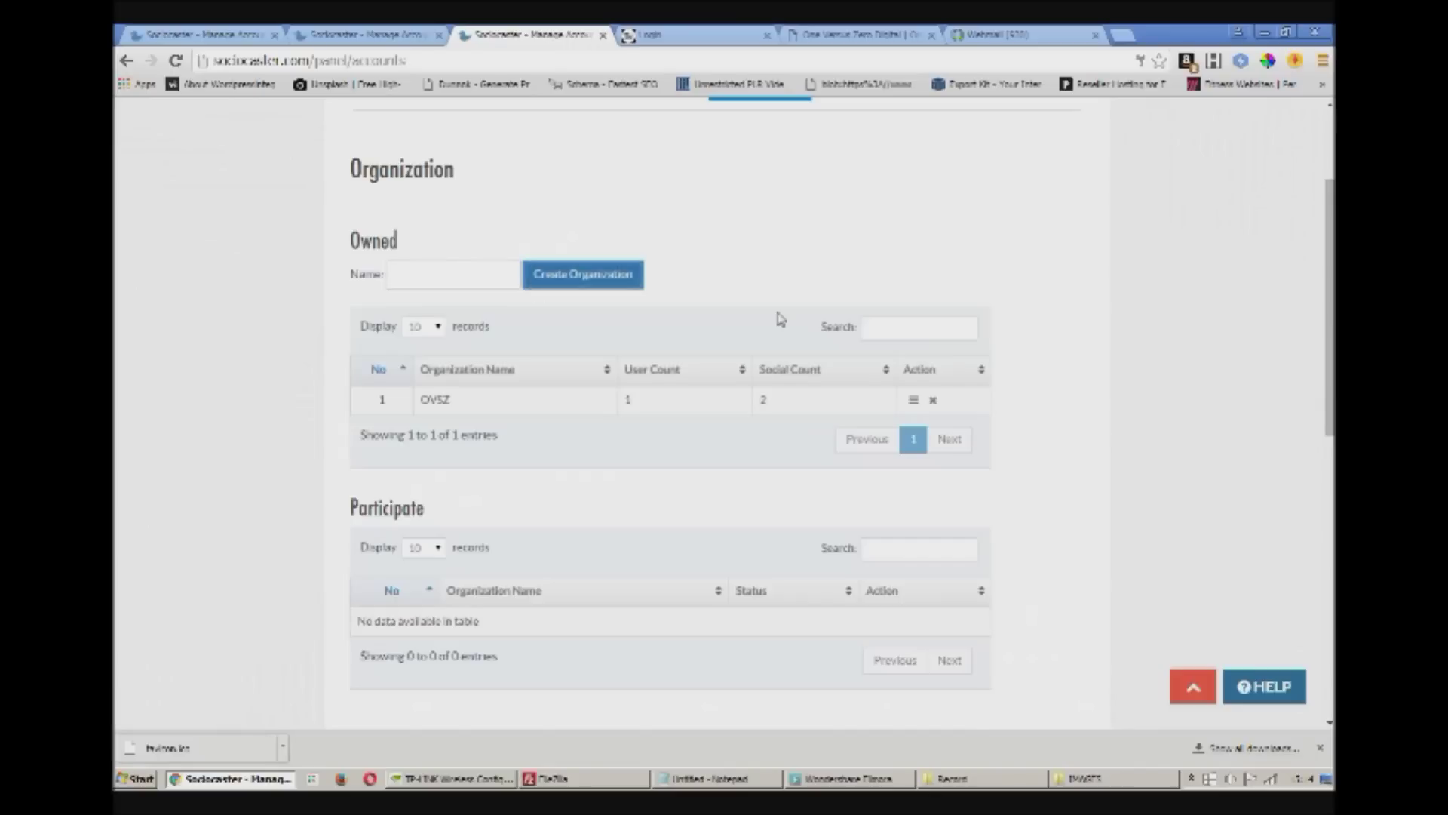
{"action": "scroll", "coordinate": [117, 287], "scroll_direction": "down", "scroll_amount": 1}
{"action": "scroll", "coordinate": [117, 296], "scroll_direction": "down", "scroll_amount": 4}
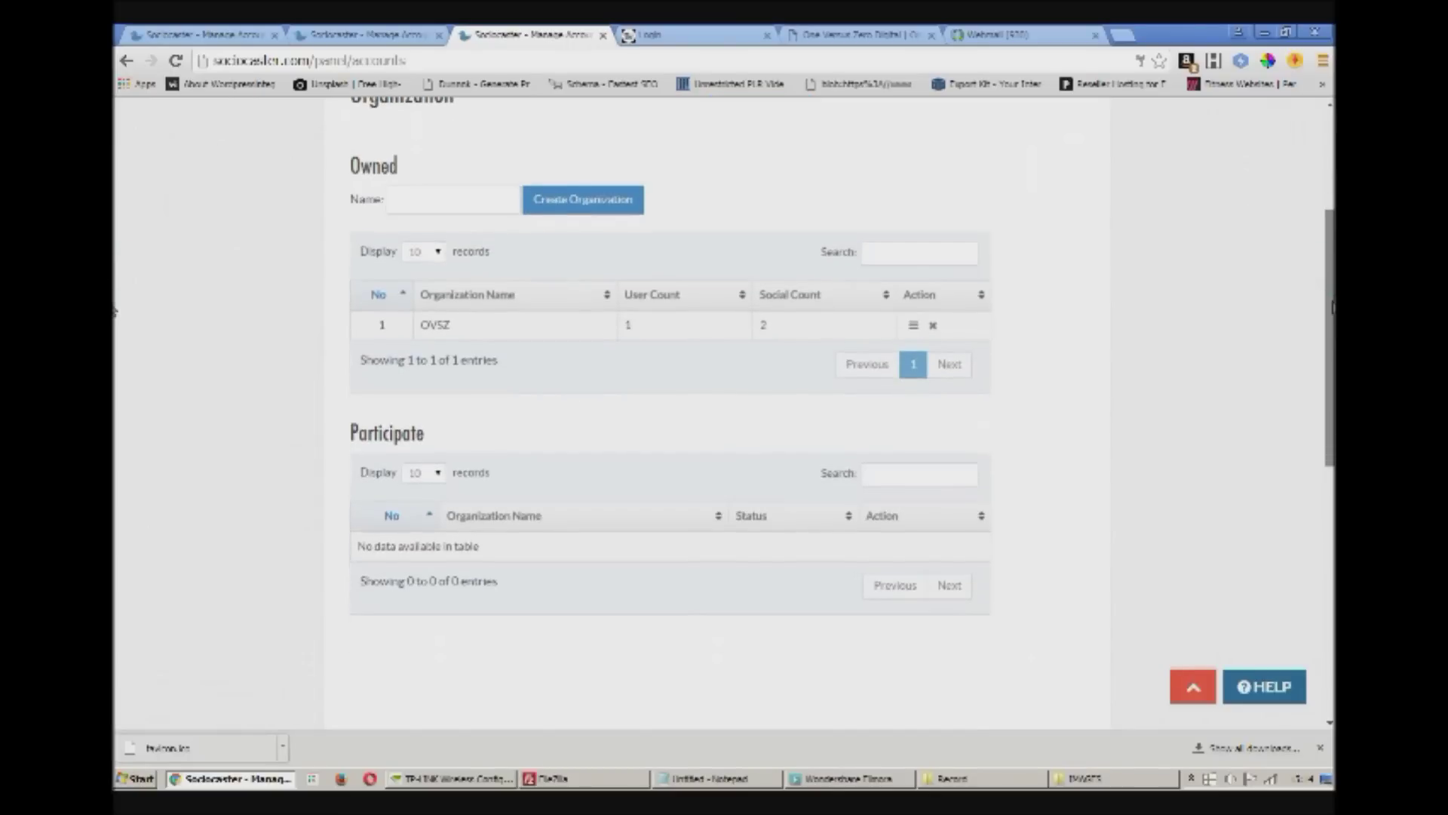
{"action": "scroll", "coordinate": [1322, 260], "scroll_direction": "up", "scroll_amount": 5}
{"action": "scroll", "coordinate": [1322, 260], "scroll_direction": "up", "scroll_amount": 2}
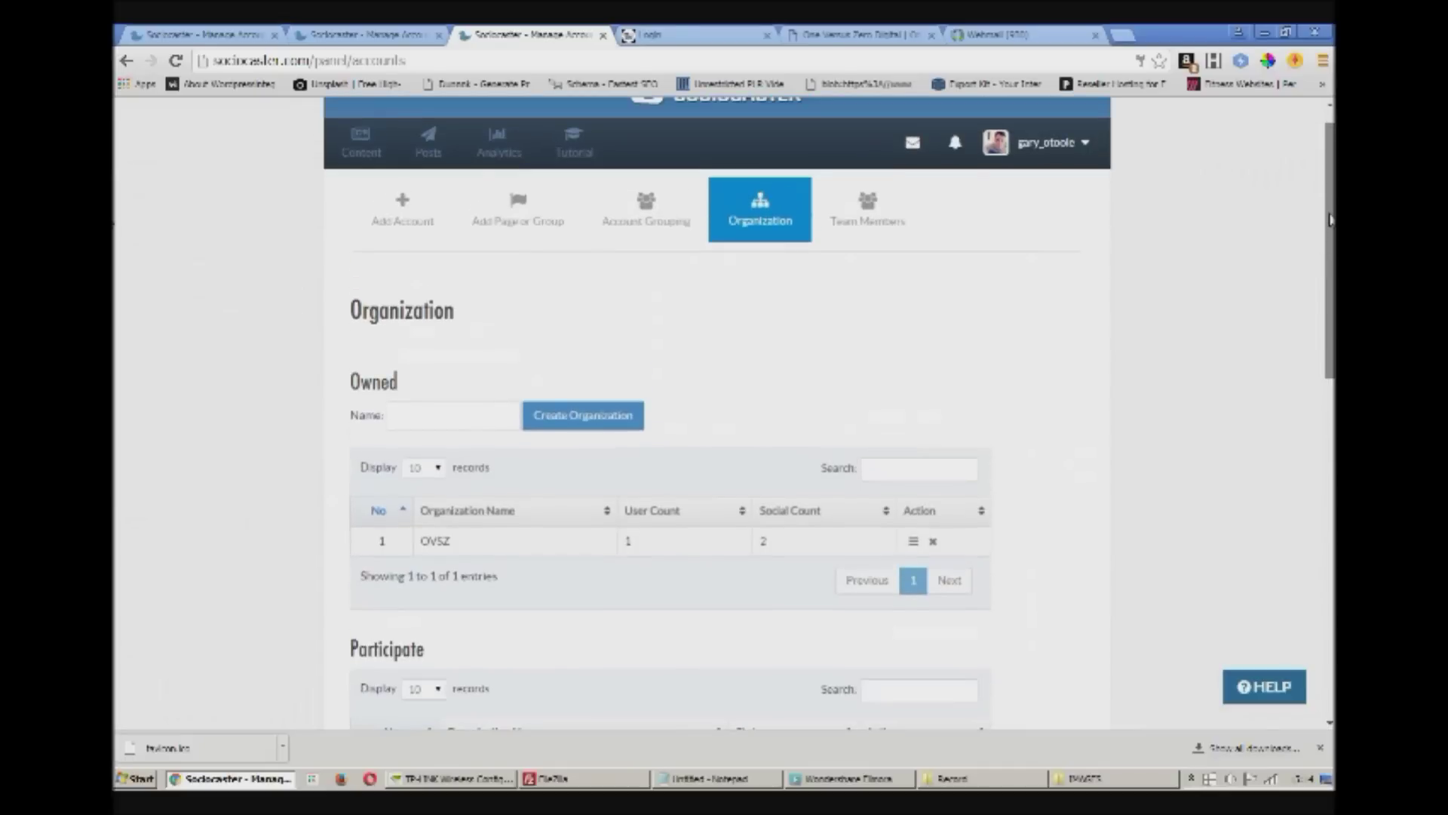
Step: Open the OVSZ organization's details and check the social accounts available to add
{"action": "left_click", "coordinate": [914, 544]}
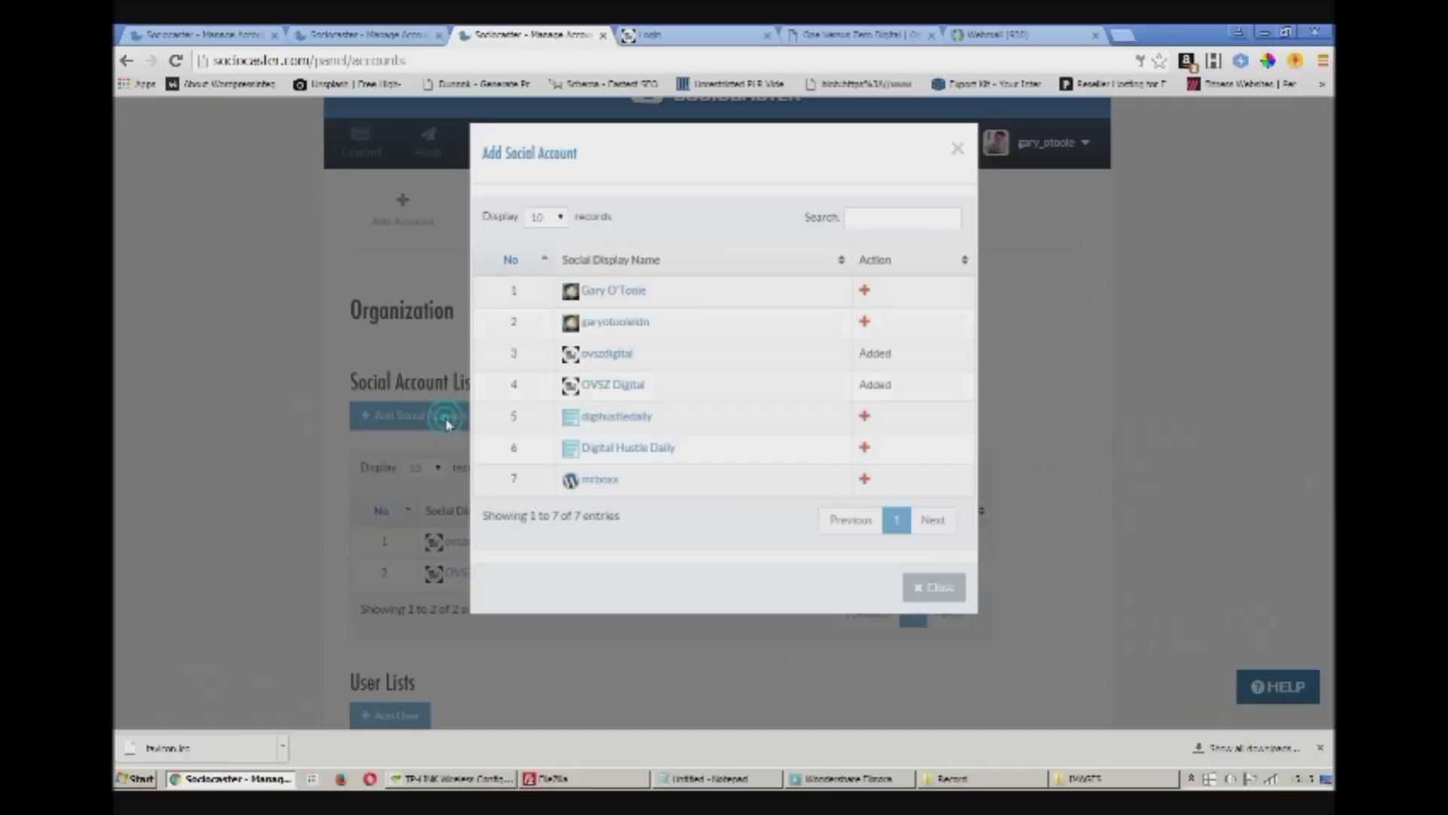
{"action": "left_click", "coordinate": [441, 422]}
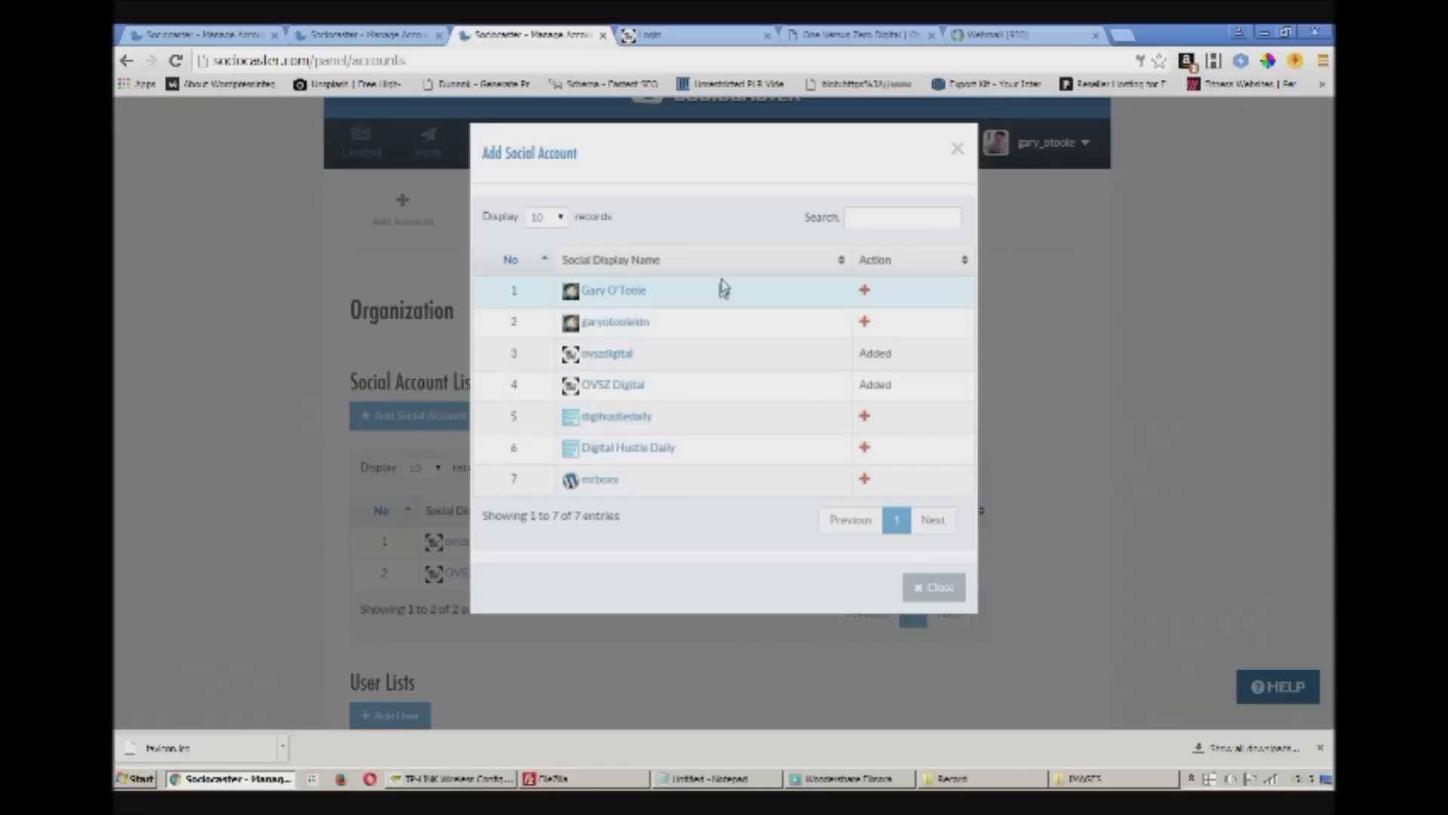
{"action": "left_click", "coordinate": [935, 589]}
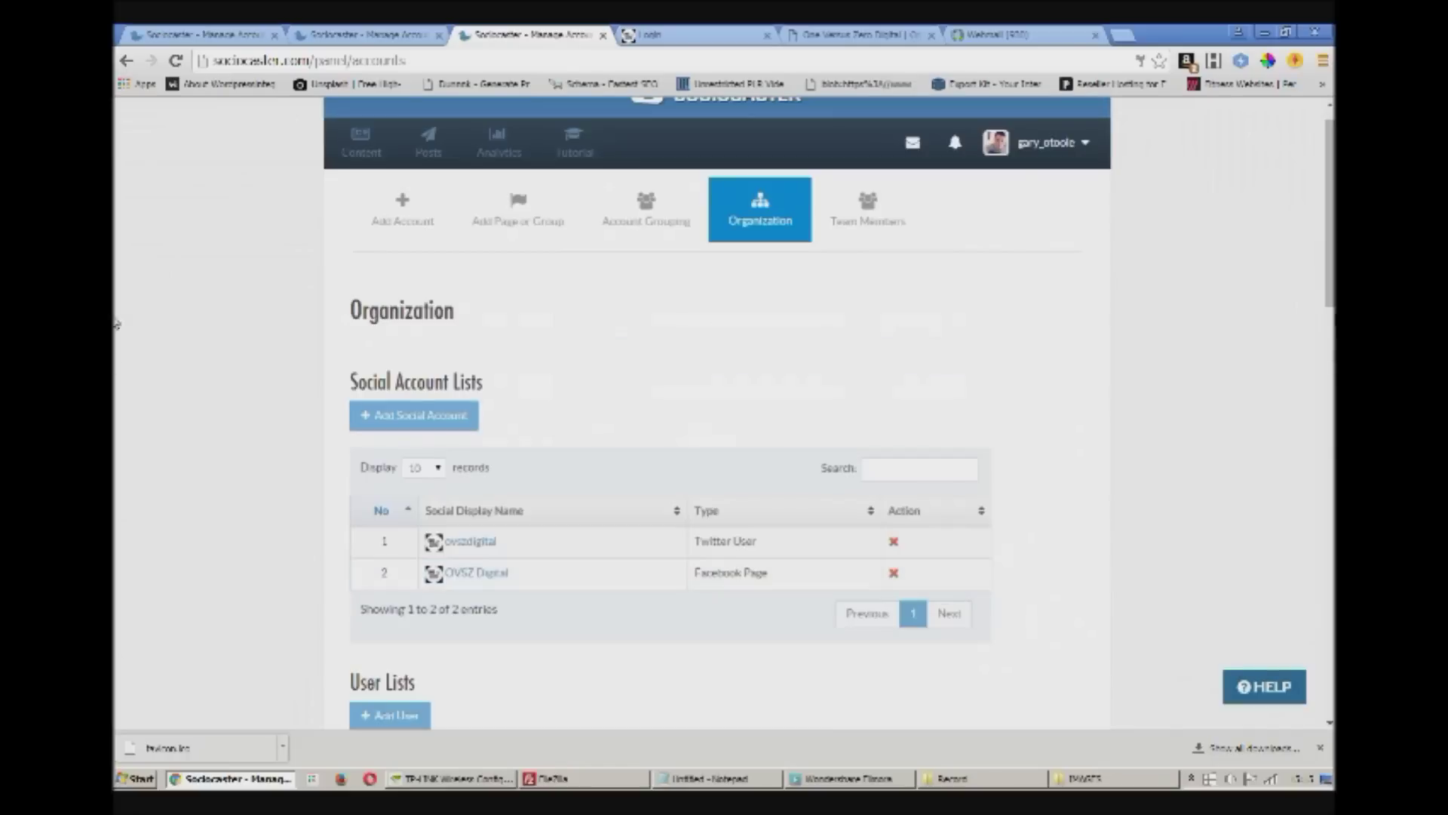
Step: Scroll down to Client Dashboard User and open the Add Client Dashboard User form
{"action": "scroll", "coordinate": [461, 455], "scroll_direction": "down", "scroll_amount": 5}
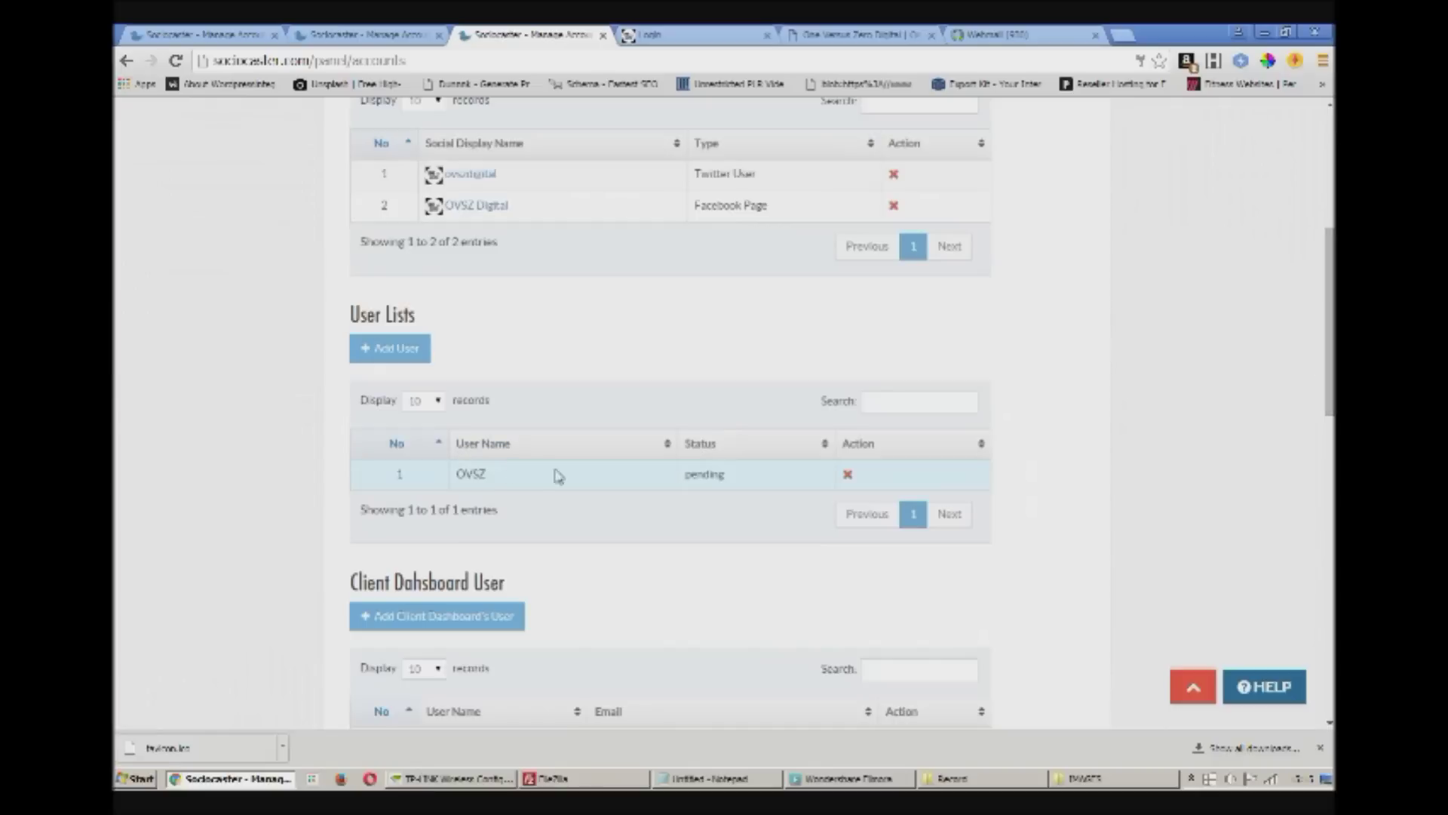
{"action": "scroll", "coordinate": [1237, 469], "scroll_direction": "down", "scroll_amount": 4}
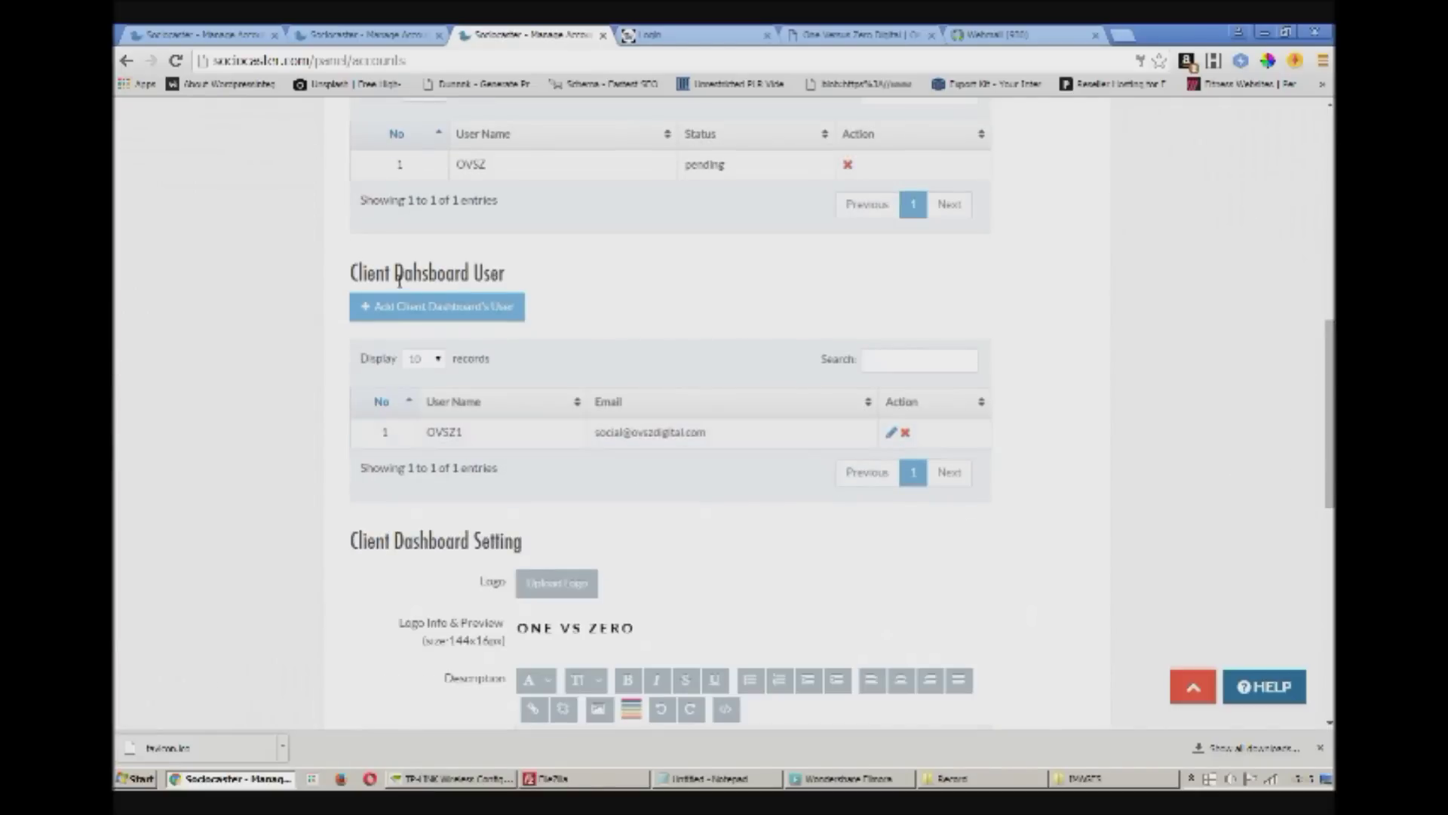
{"action": "left_click", "coordinate": [426, 307]}
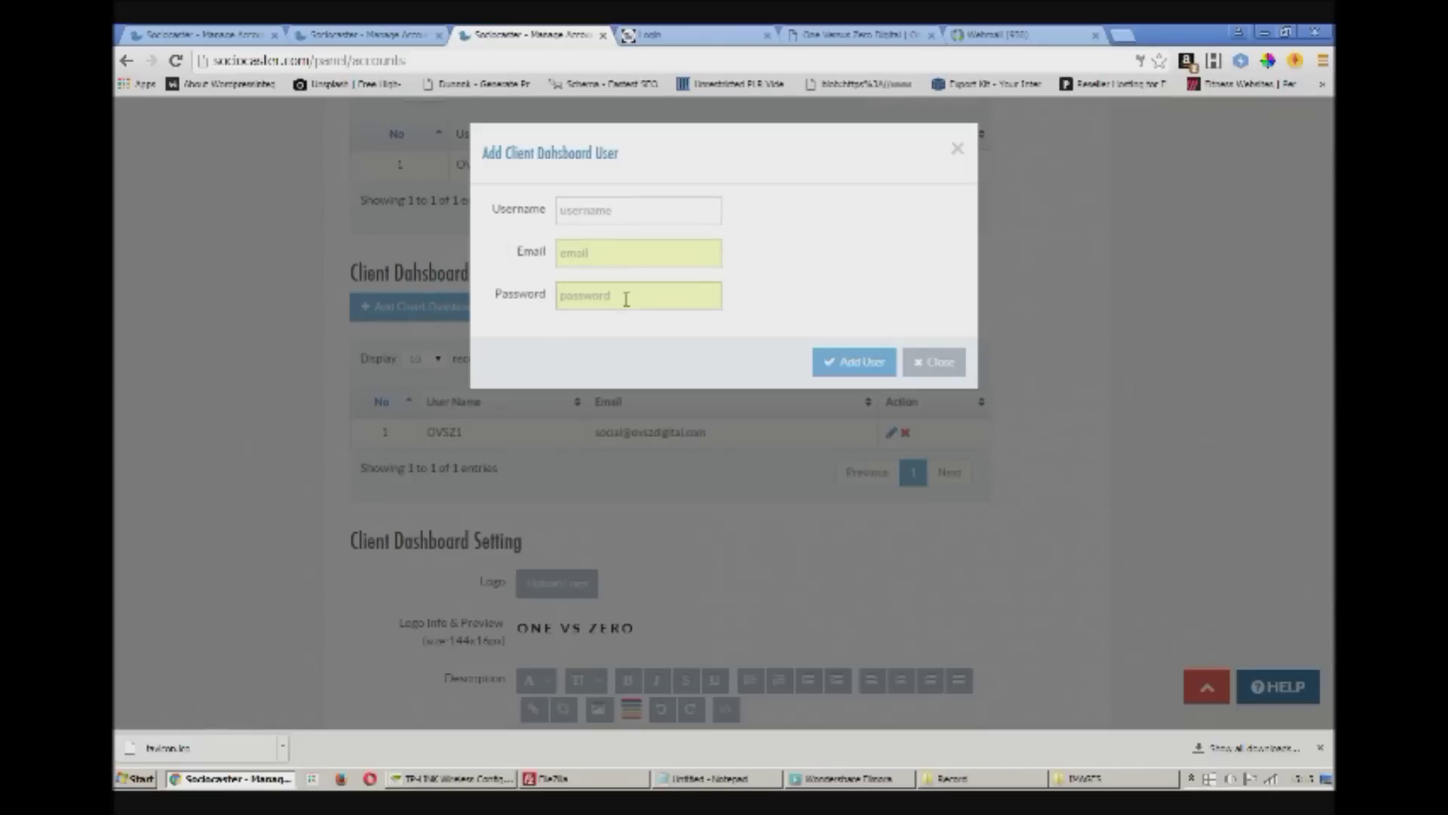
{"action": "left_click", "coordinate": [929, 363]}
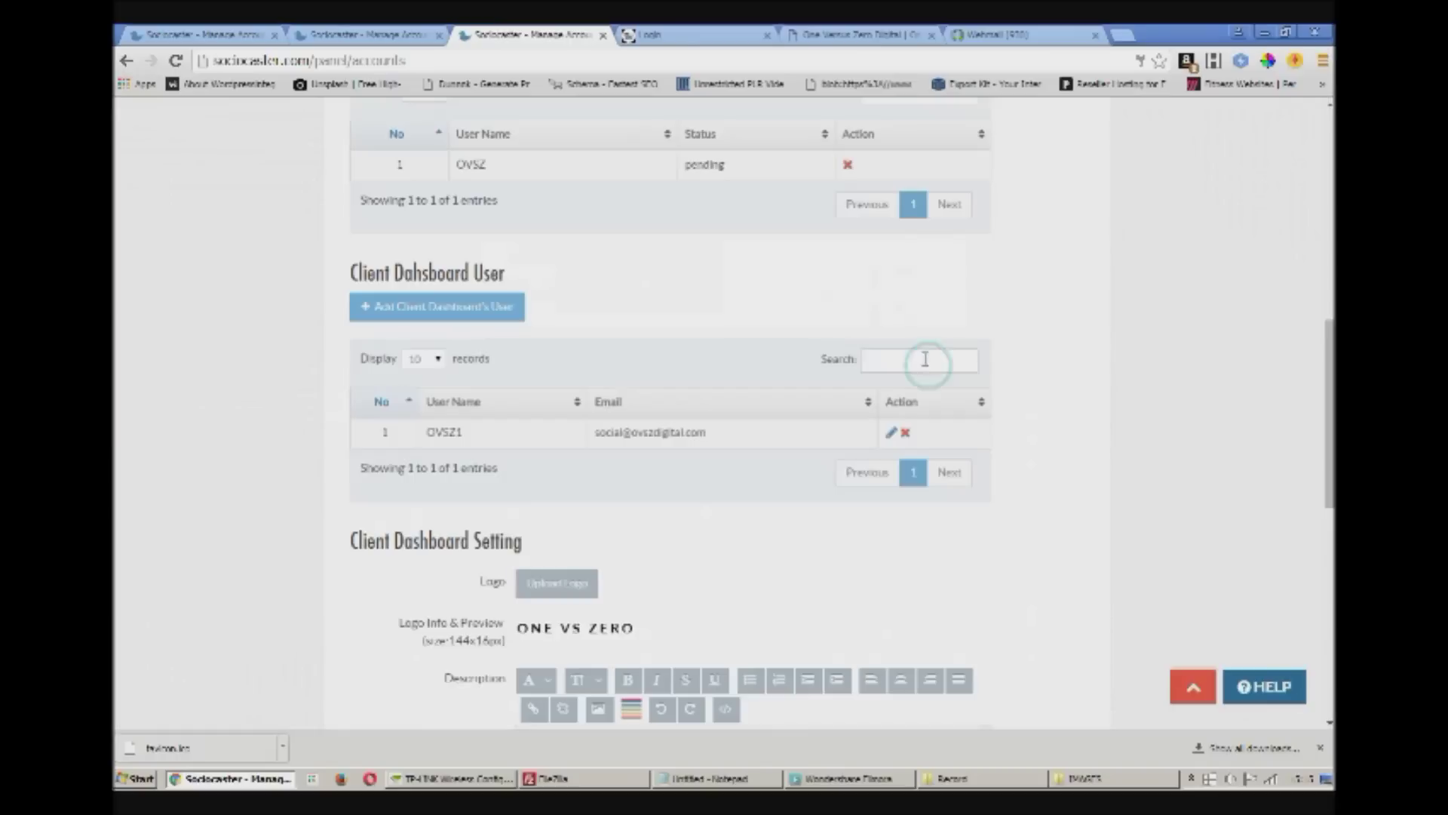
{"action": "scroll", "coordinate": [1020, 345], "scroll_direction": "down", "scroll_amount": 3}
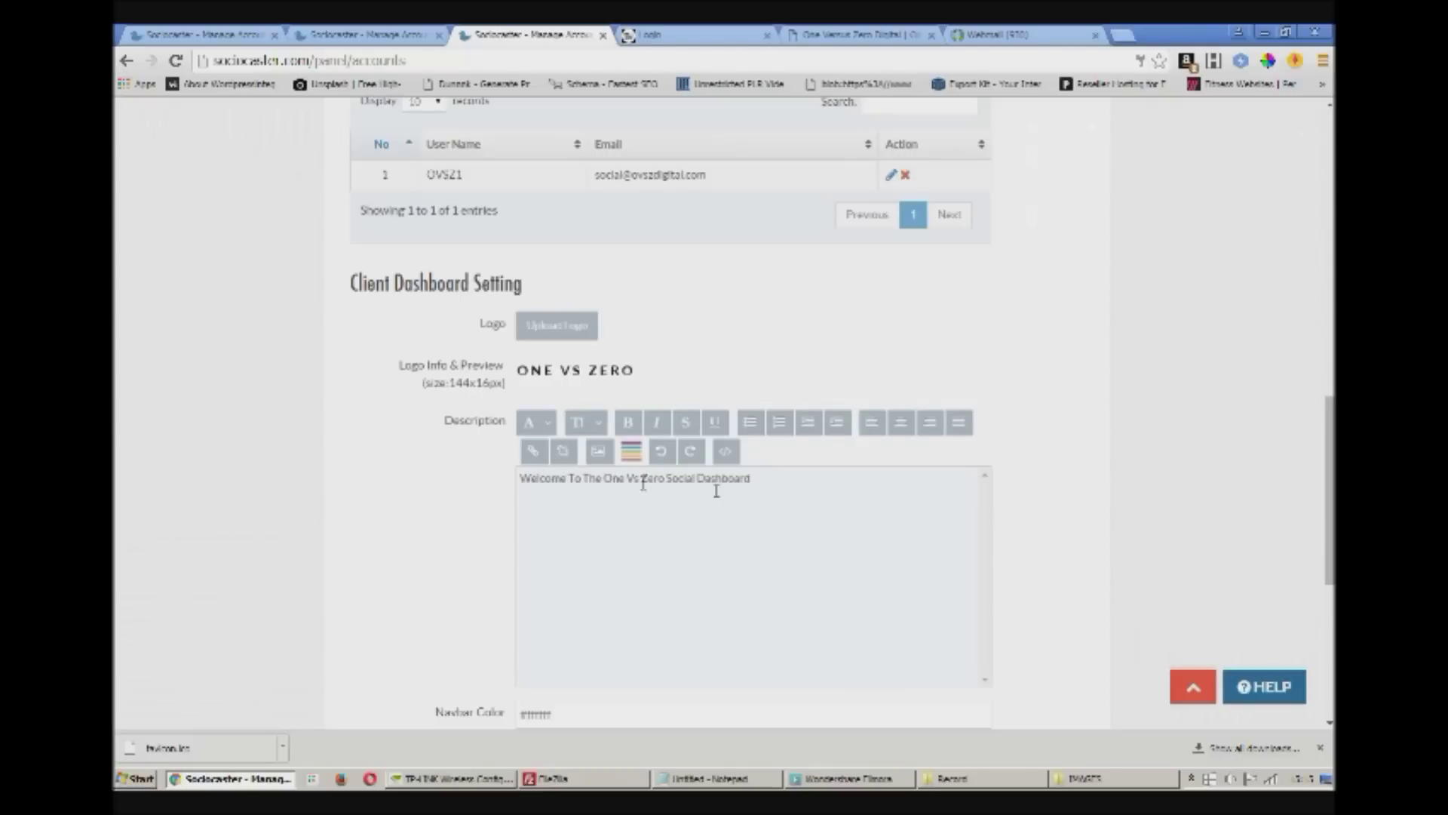
{"action": "scroll", "coordinate": [810, 477], "scroll_direction": "down", "scroll_amount": 4}
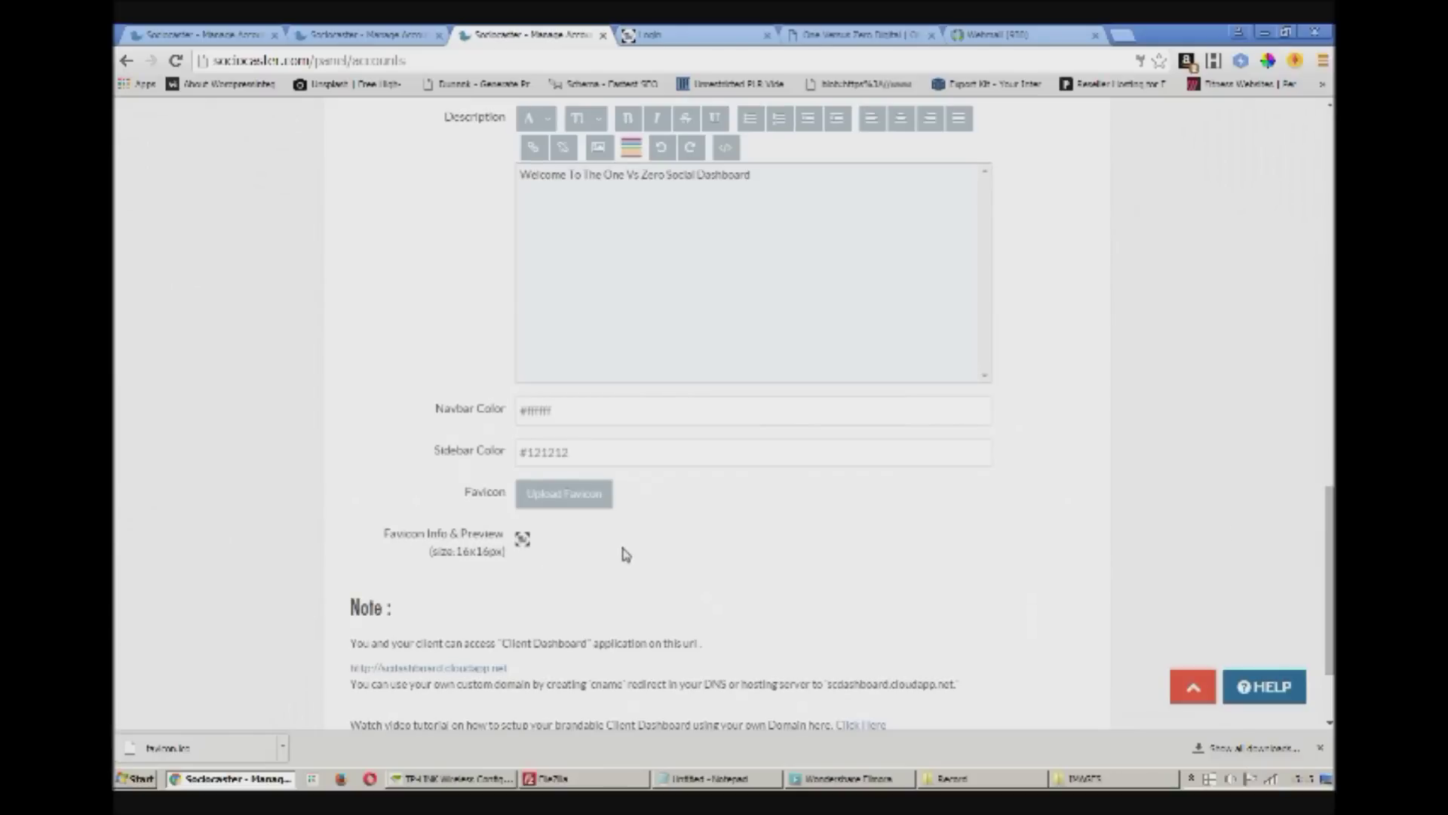
{"action": "scroll", "coordinate": [1309, 535], "scroll_direction": "down", "scroll_amount": 2}
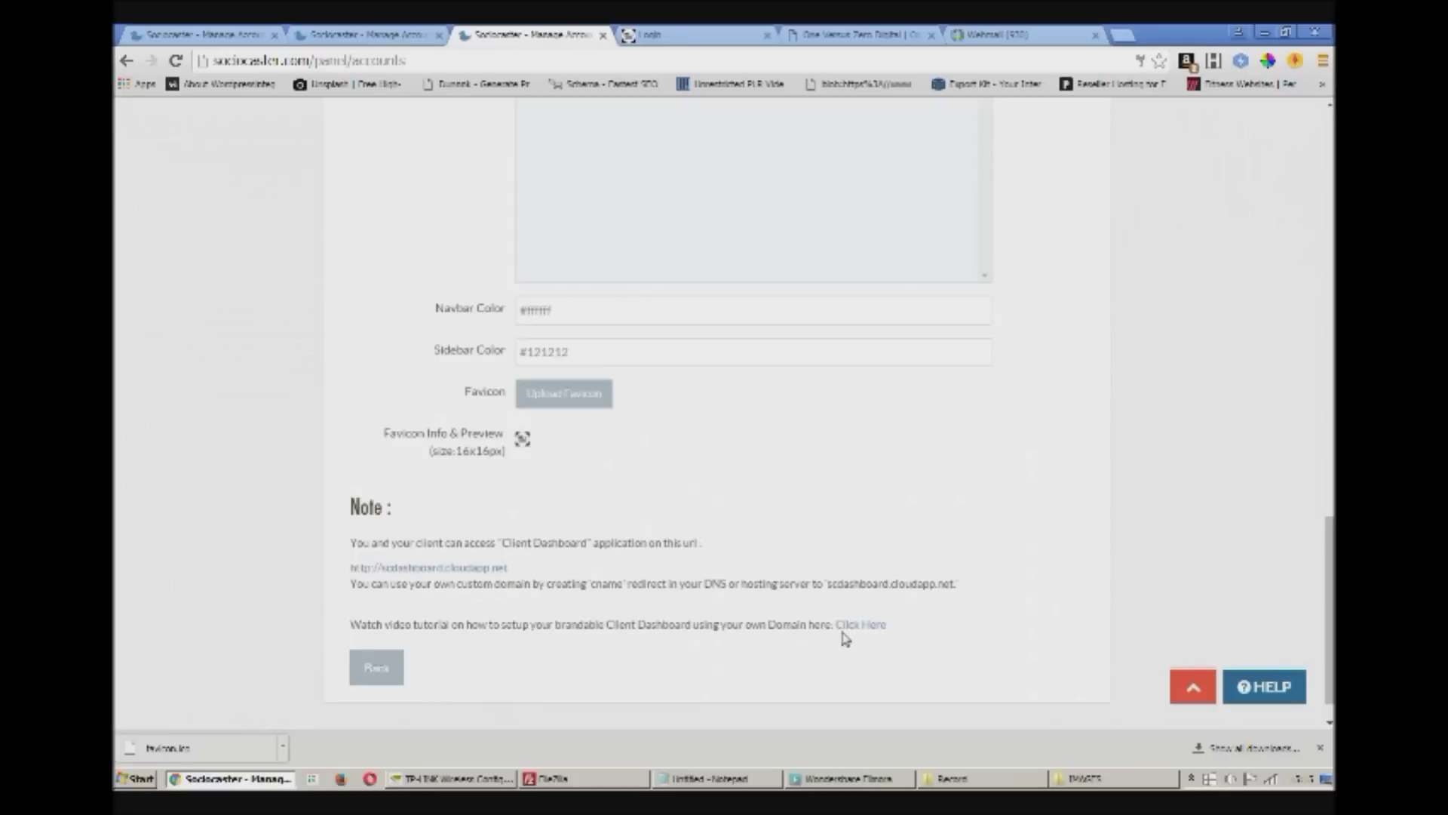
Step: Log into the client dashboard and open the ovszdigital Twitter account's scheduled posts
{"action": "left_click", "coordinate": [679, 35]}
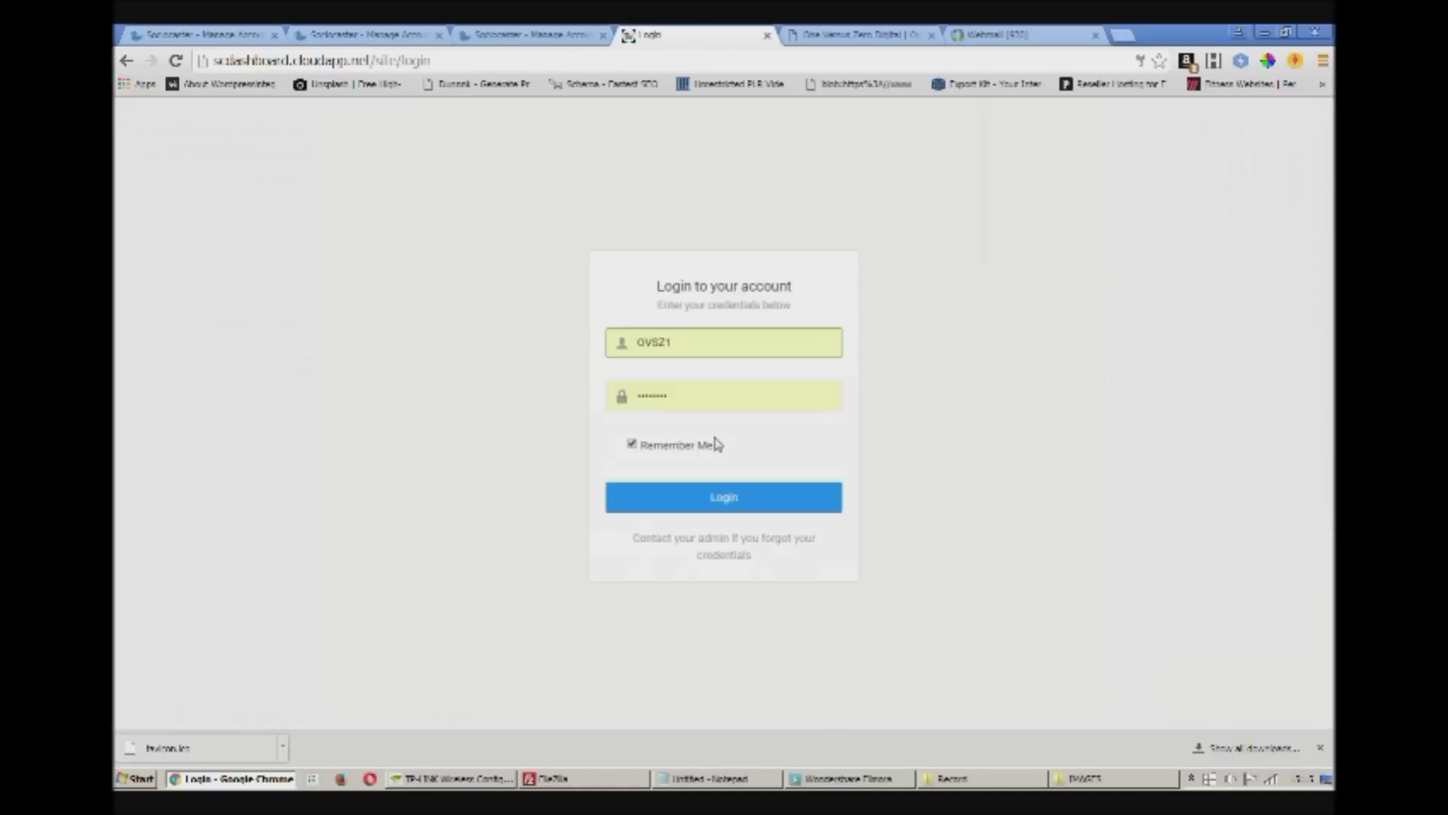
{"action": "left_click", "coordinate": [726, 502]}
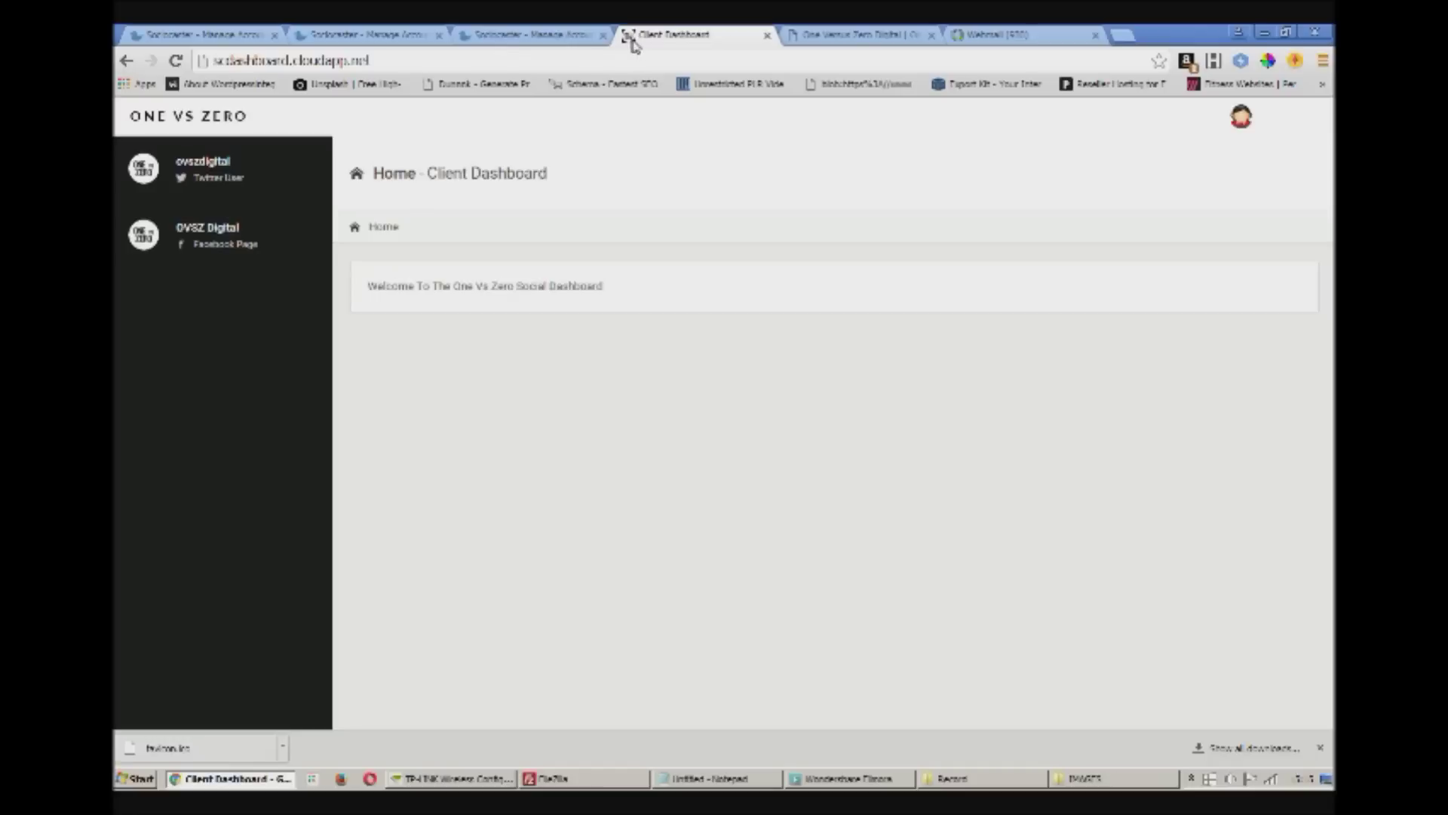
{"action": "left_click", "coordinate": [221, 172]}
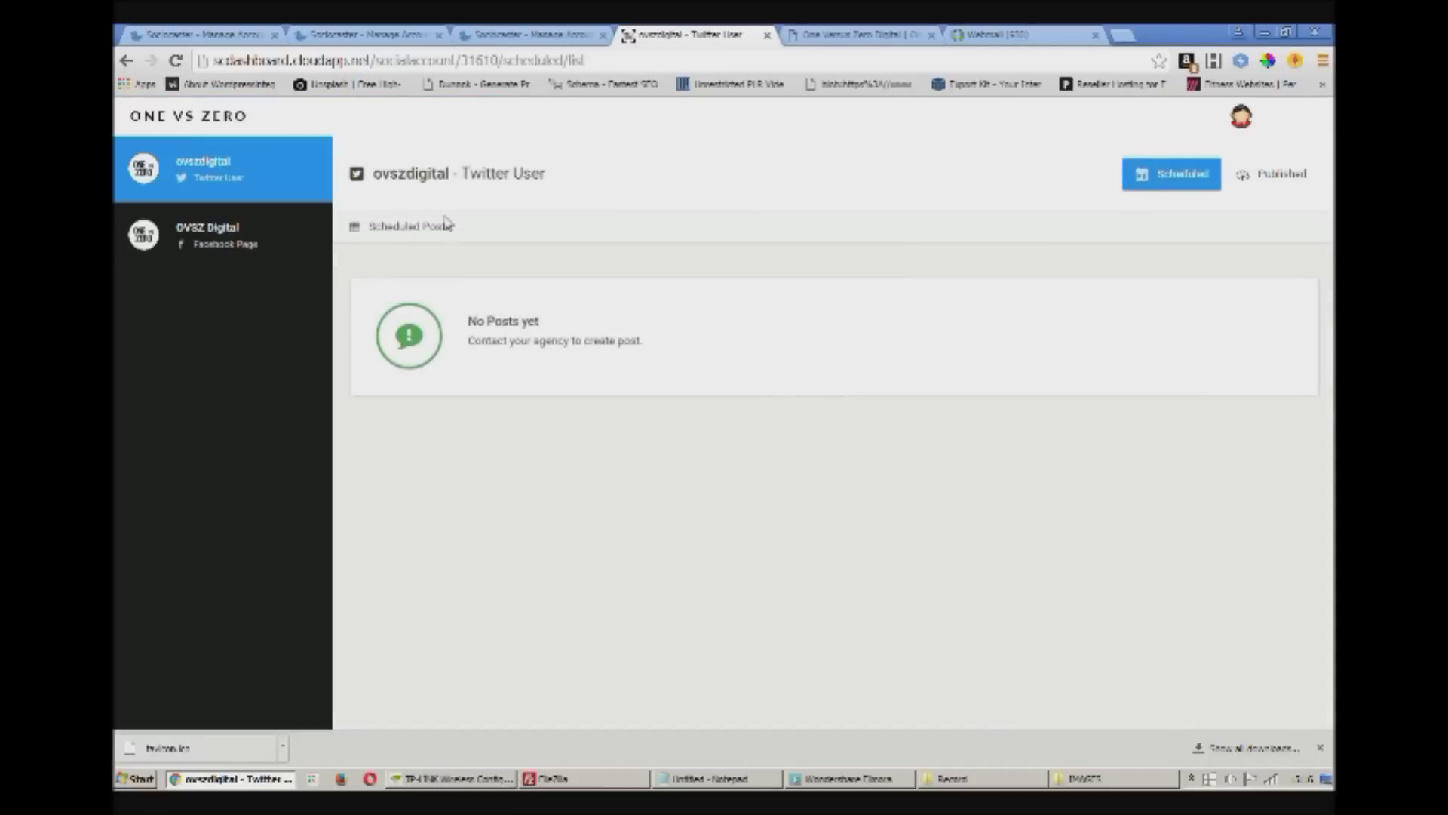
Step: Switch to its published posts and scroll down to the oldest, from September 24th, 2015
{"action": "left_click", "coordinate": [1293, 177]}
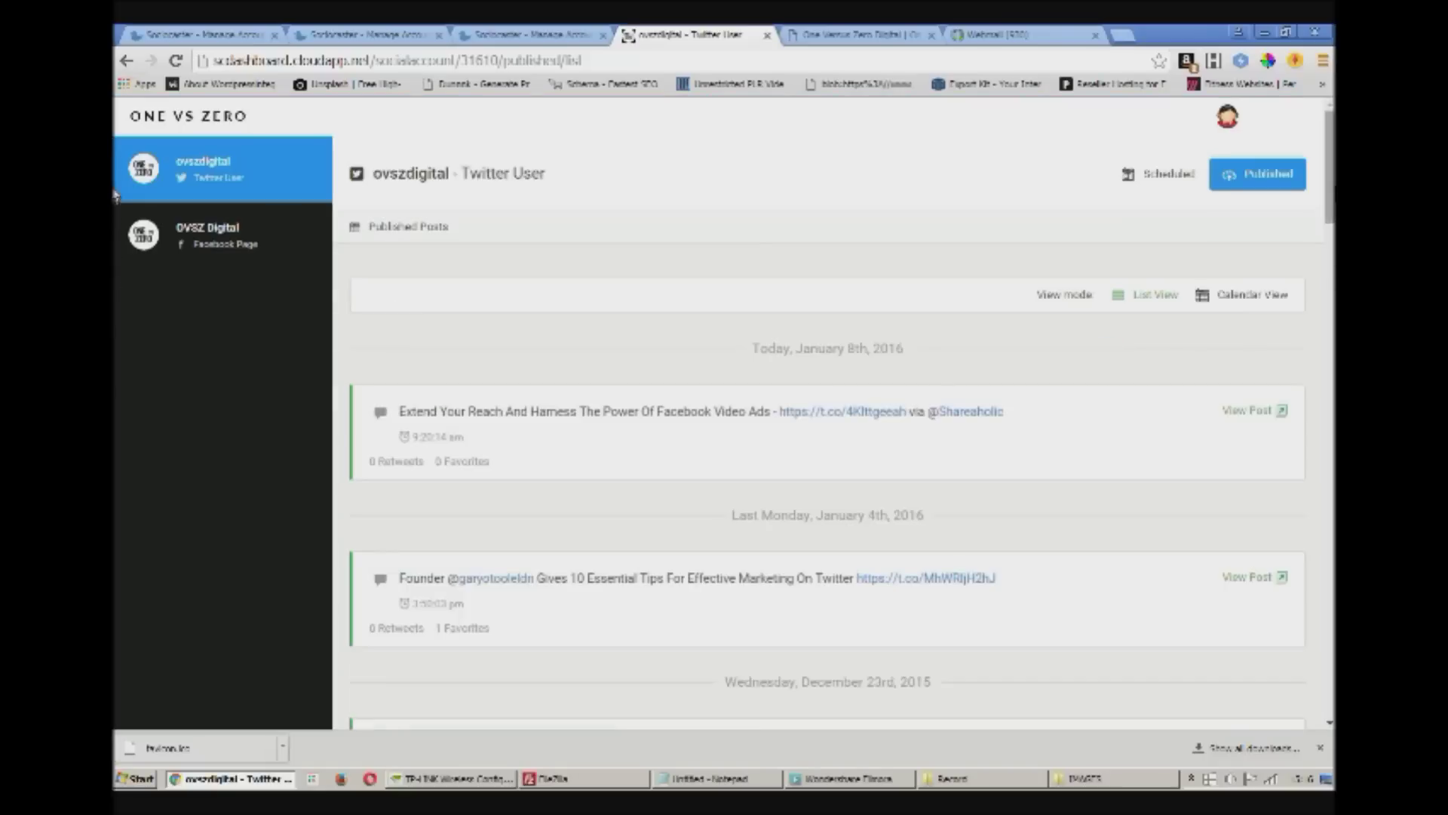
{"action": "scroll", "coordinate": [1199, 347], "scroll_direction": "down", "scroll_amount": 2}
{"action": "left_click_drag", "start_coordinate": [1325, 167], "coordinate": [1331, 677]}
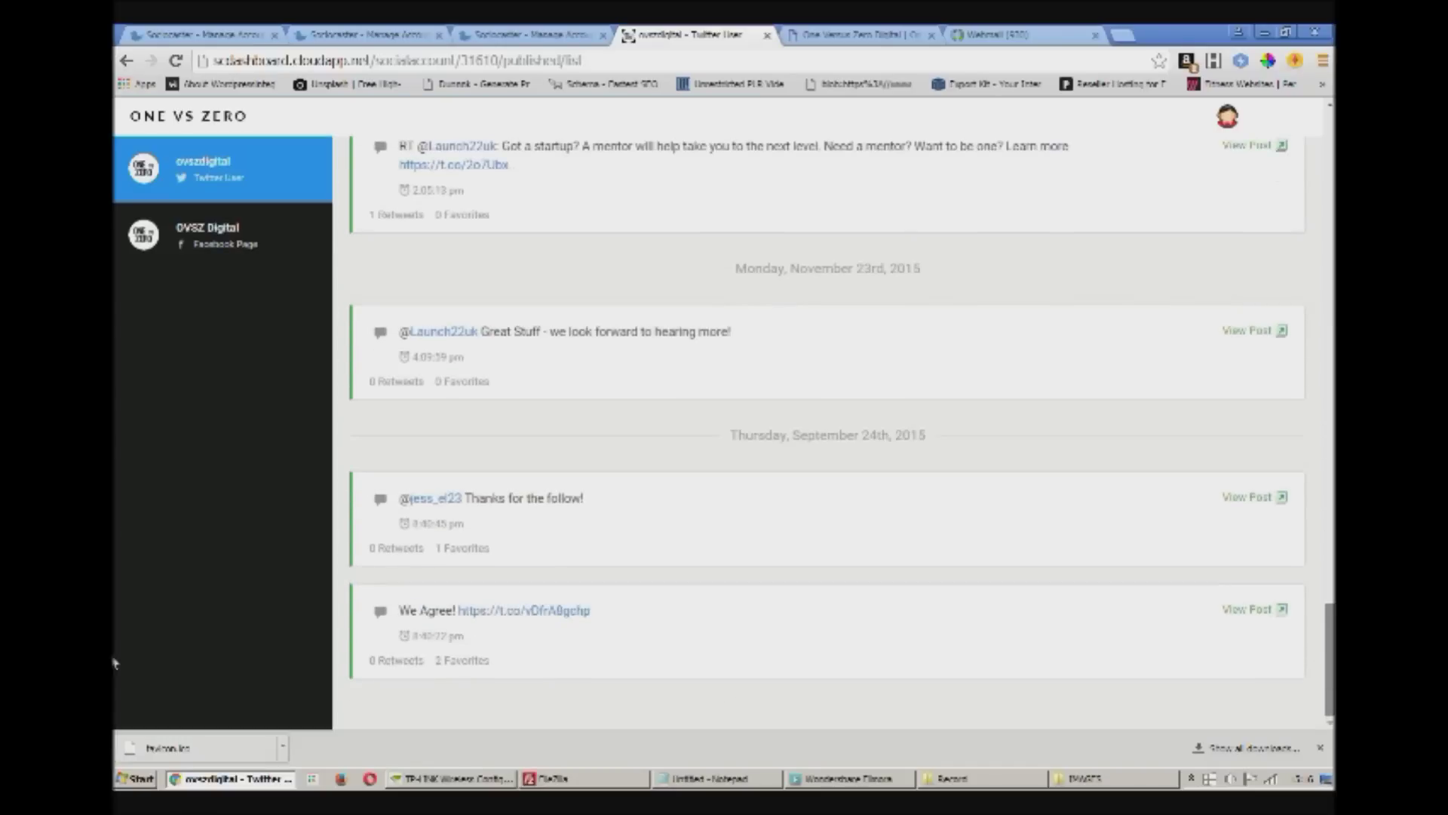
Step: Show the Twitter published posts in the Jan 5–11, 2016 calendar, then open the OVSZ Digital Facebook Page
{"action": "left_click", "coordinate": [1158, 173]}
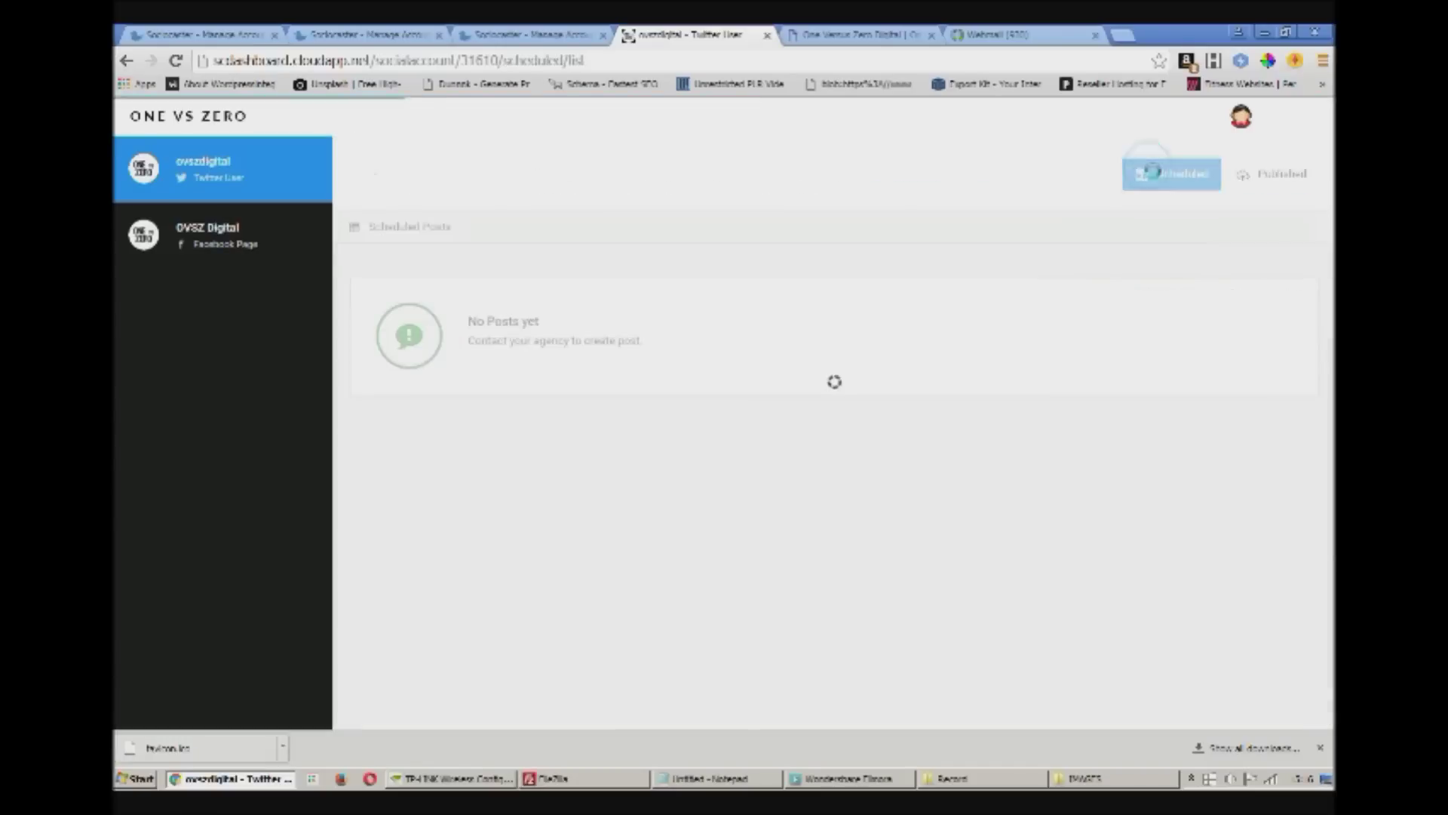
{"action": "left_click", "coordinate": [1246, 178]}
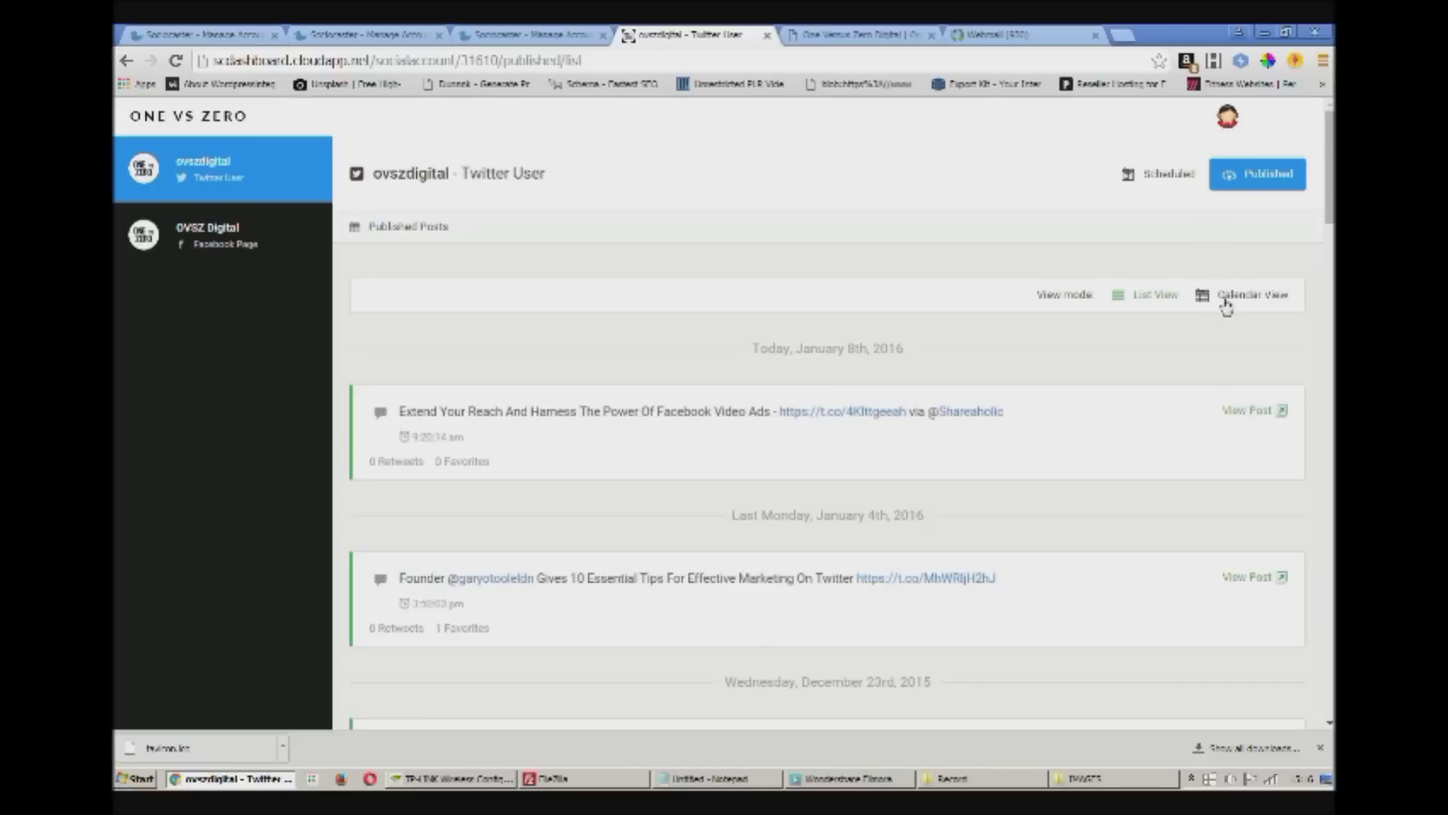
{"action": "left_click", "coordinate": [1228, 302]}
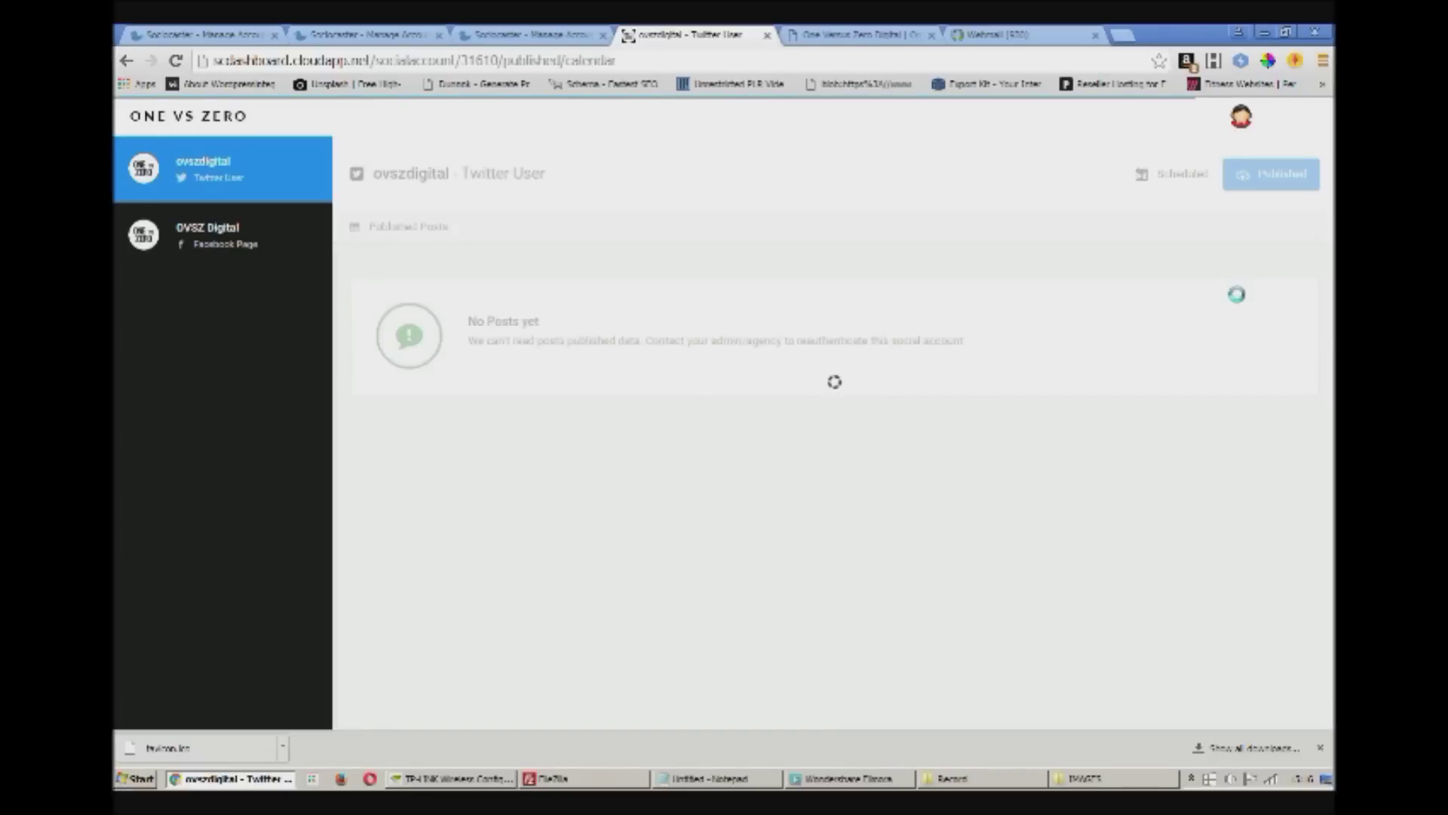
{"action": "left_click_drag", "start_coordinate": [1325, 165], "coordinate": [1325, 379]}
{"action": "mouse_move", "coordinate": [879, 383]}
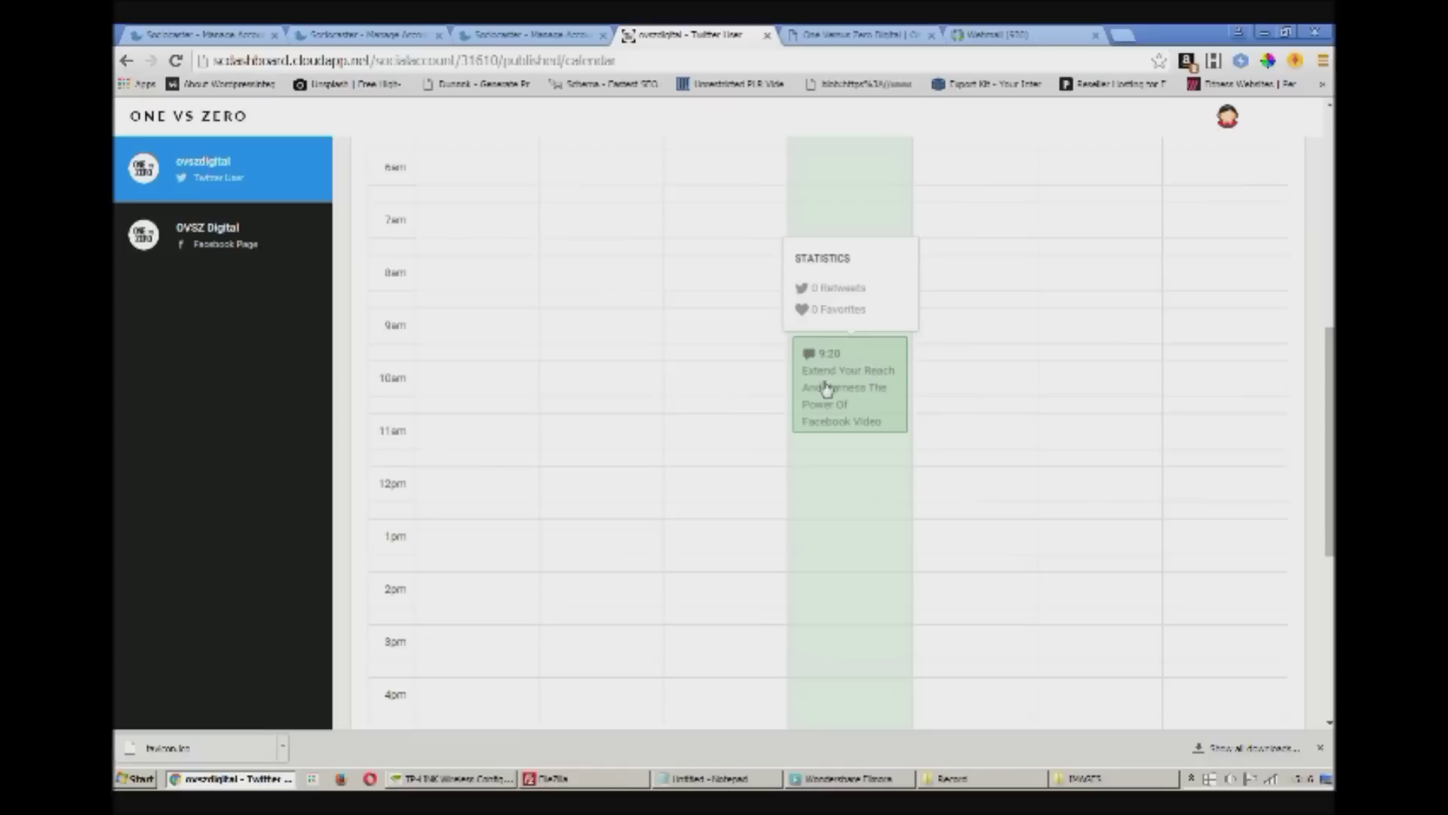
{"action": "left_click_drag", "start_coordinate": [1331, 368], "coordinate": [1329, 121]}
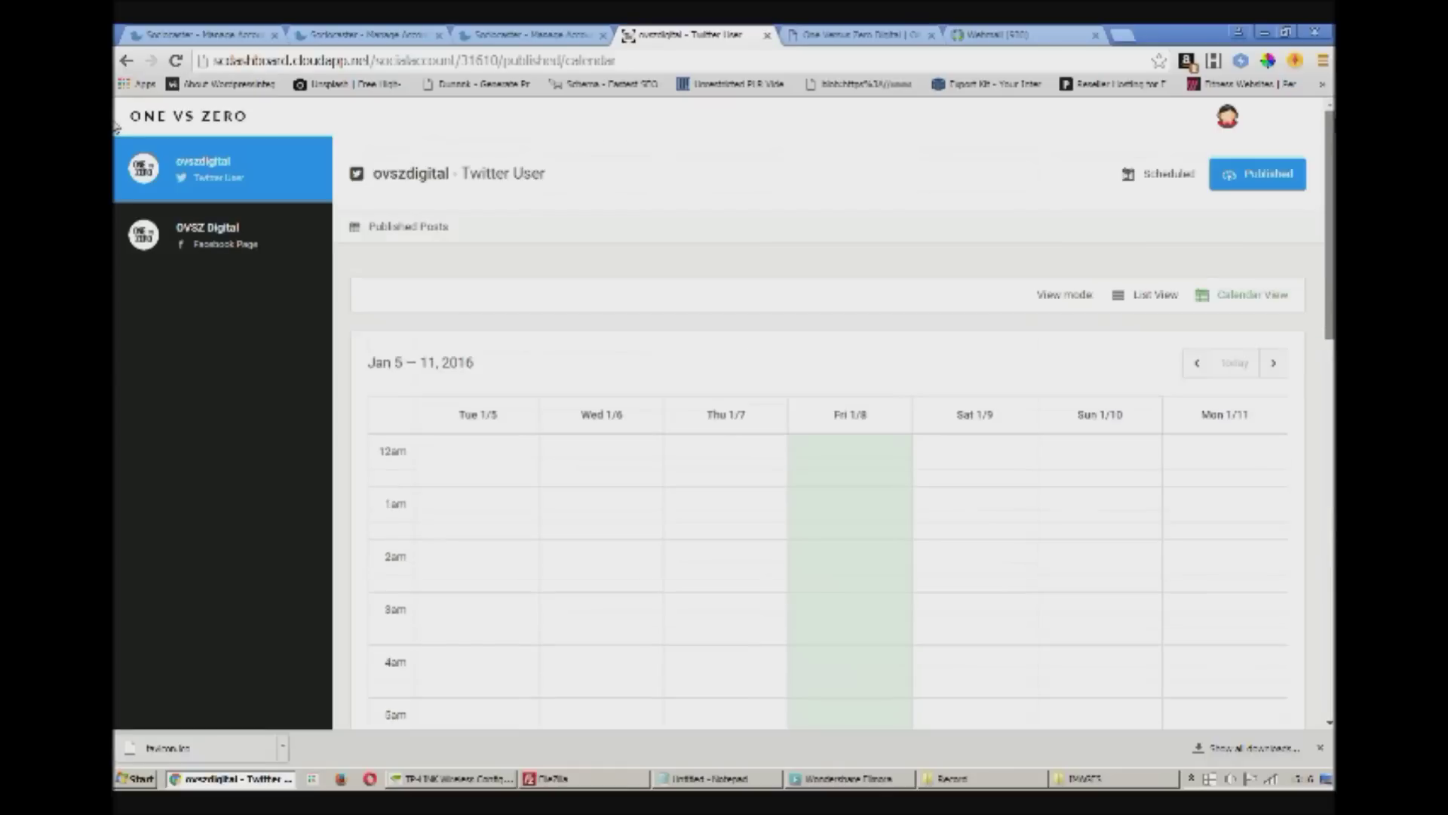
{"action": "left_click", "coordinate": [211, 240]}
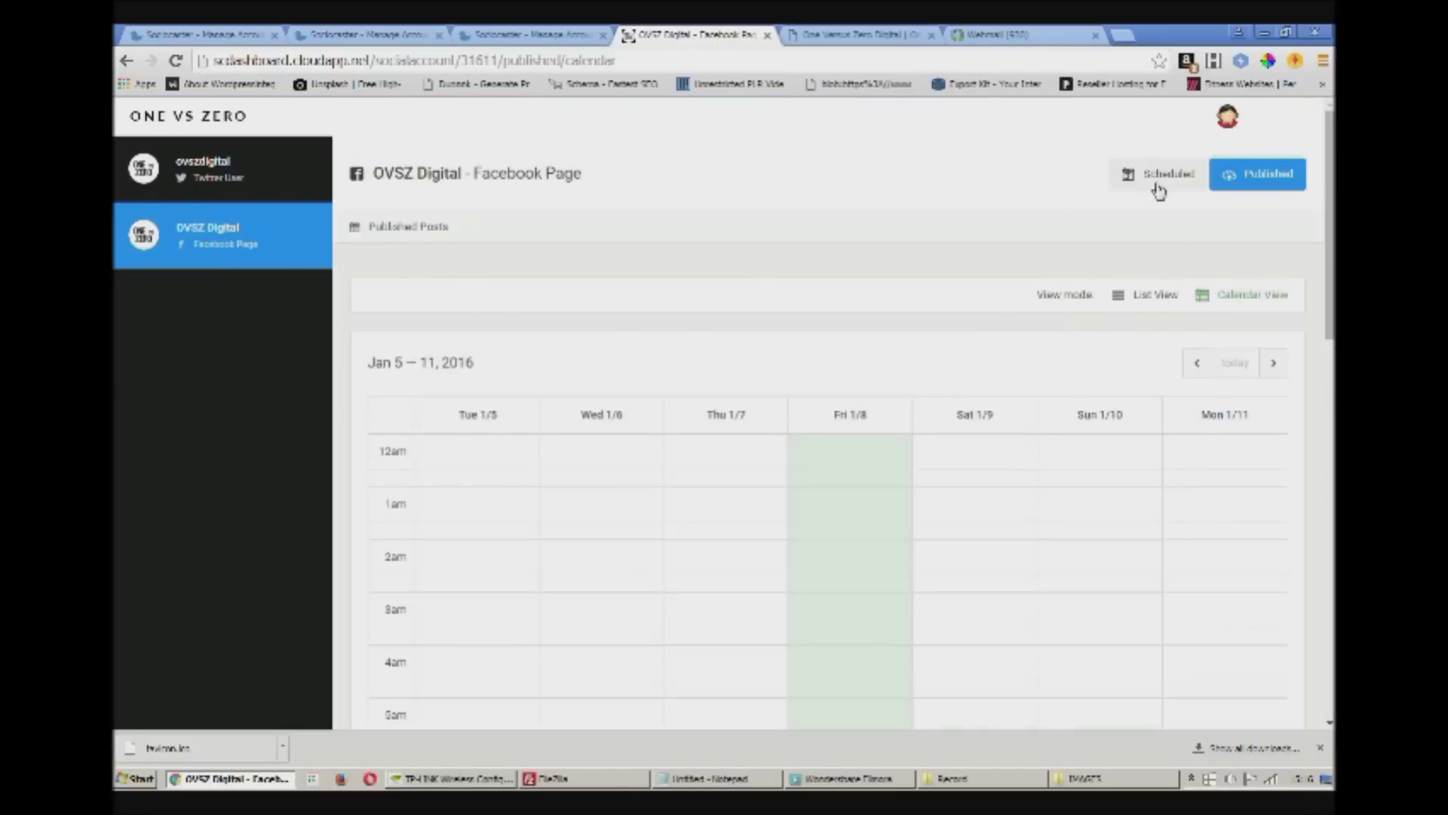
Step: List the OVSZ Digital Facebook Page's published posts and scroll through them
{"action": "left_click", "coordinate": [1146, 293]}
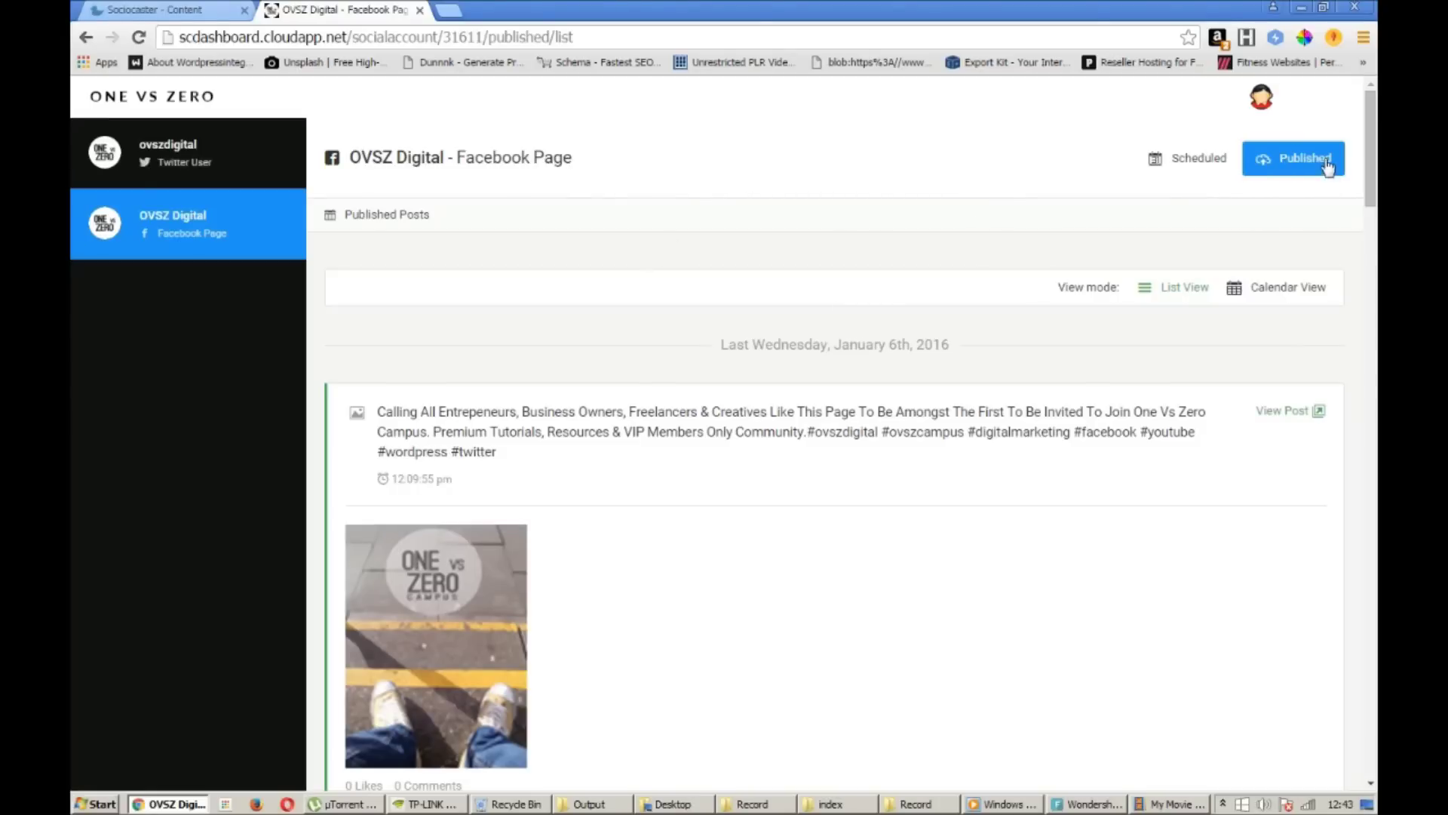
{"action": "left_click_drag", "start_coordinate": [1371, 144], "coordinate": [1371, 183]}
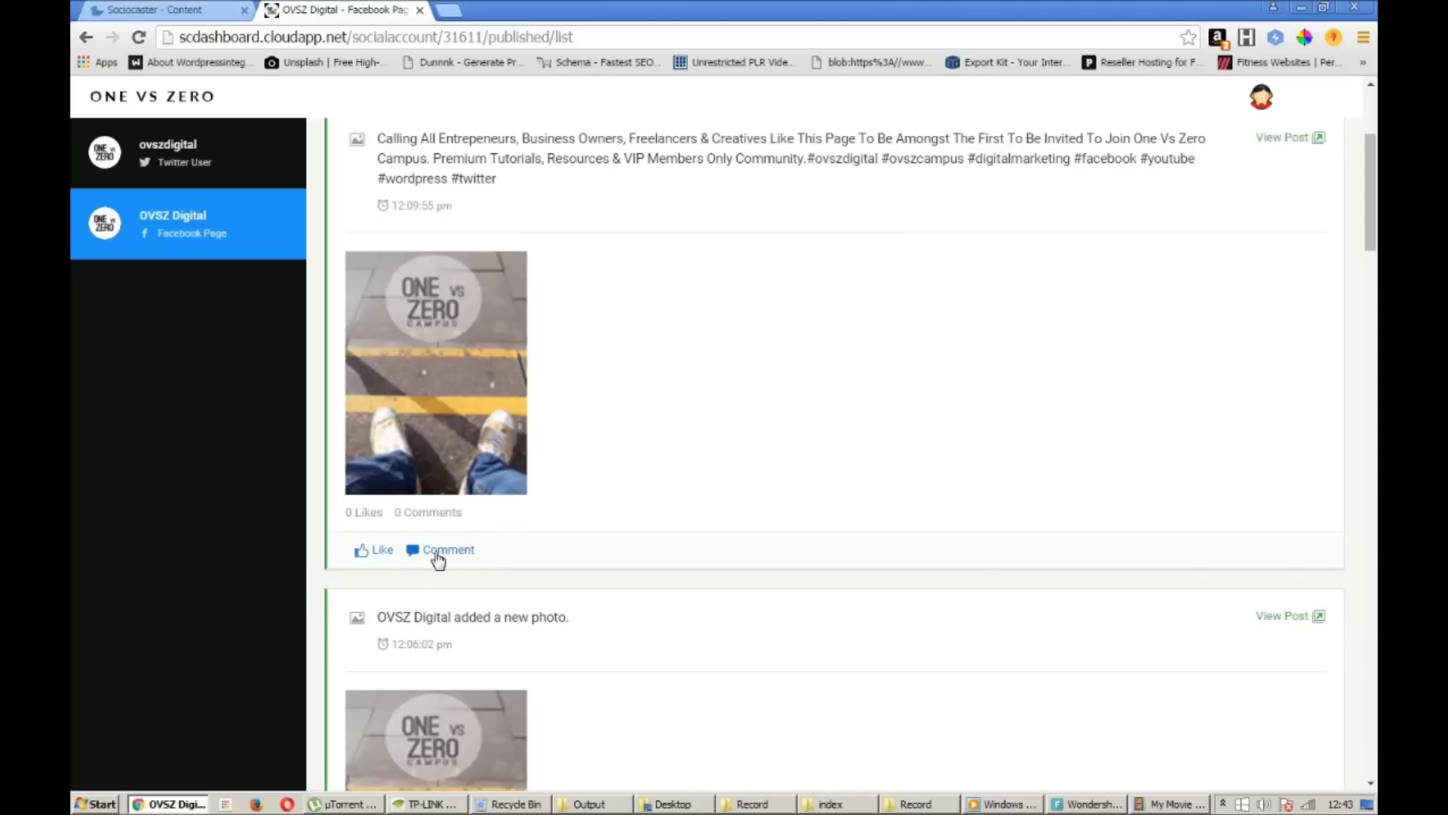
{"action": "scroll", "coordinate": [69, 207], "scroll_direction": "up", "scroll_amount": 4}
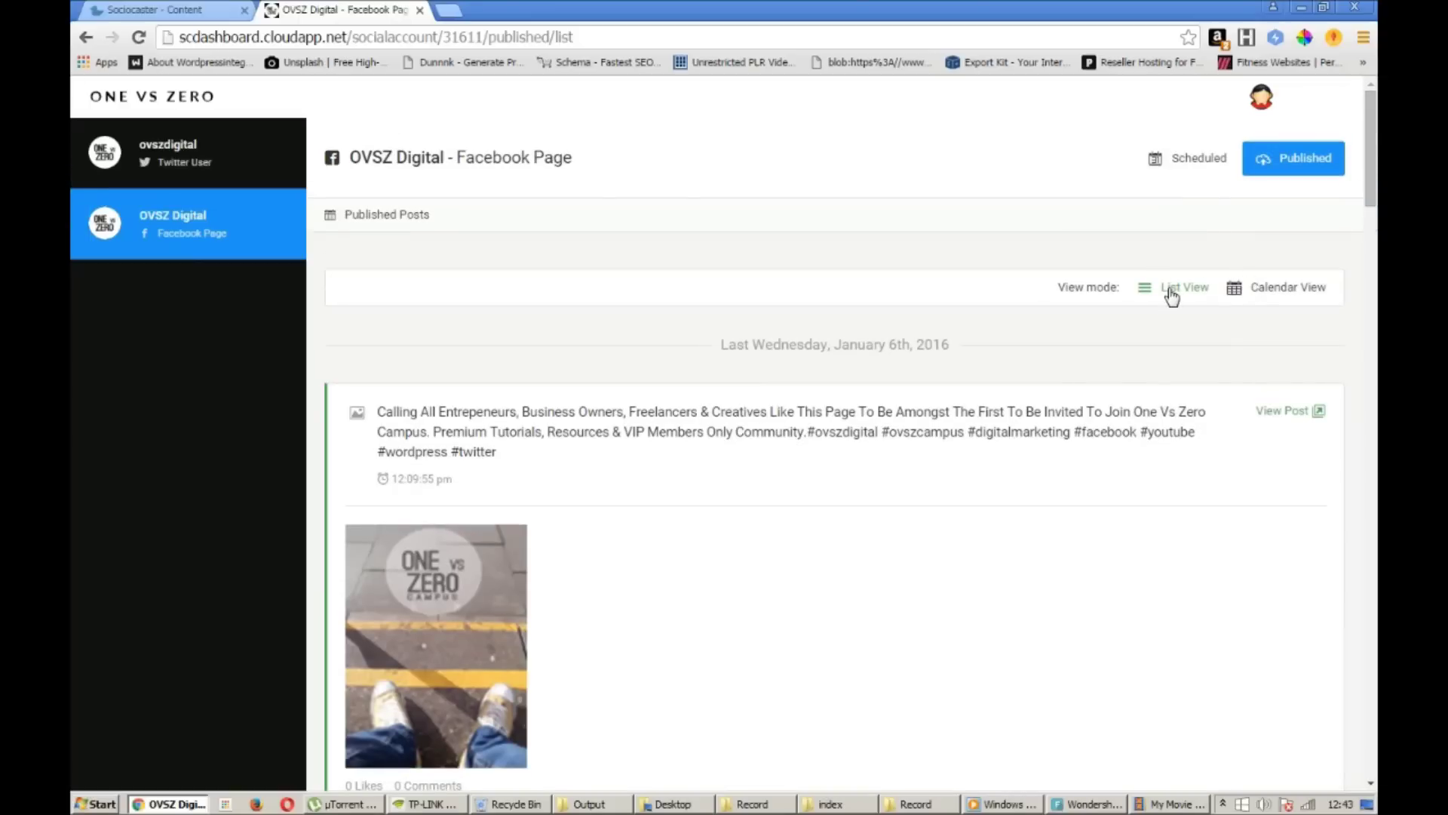
Step: Review the published posts in the Jan 4–10, 2016 week calendar, then show scheduled posts
{"action": "left_click", "coordinate": [1283, 287]}
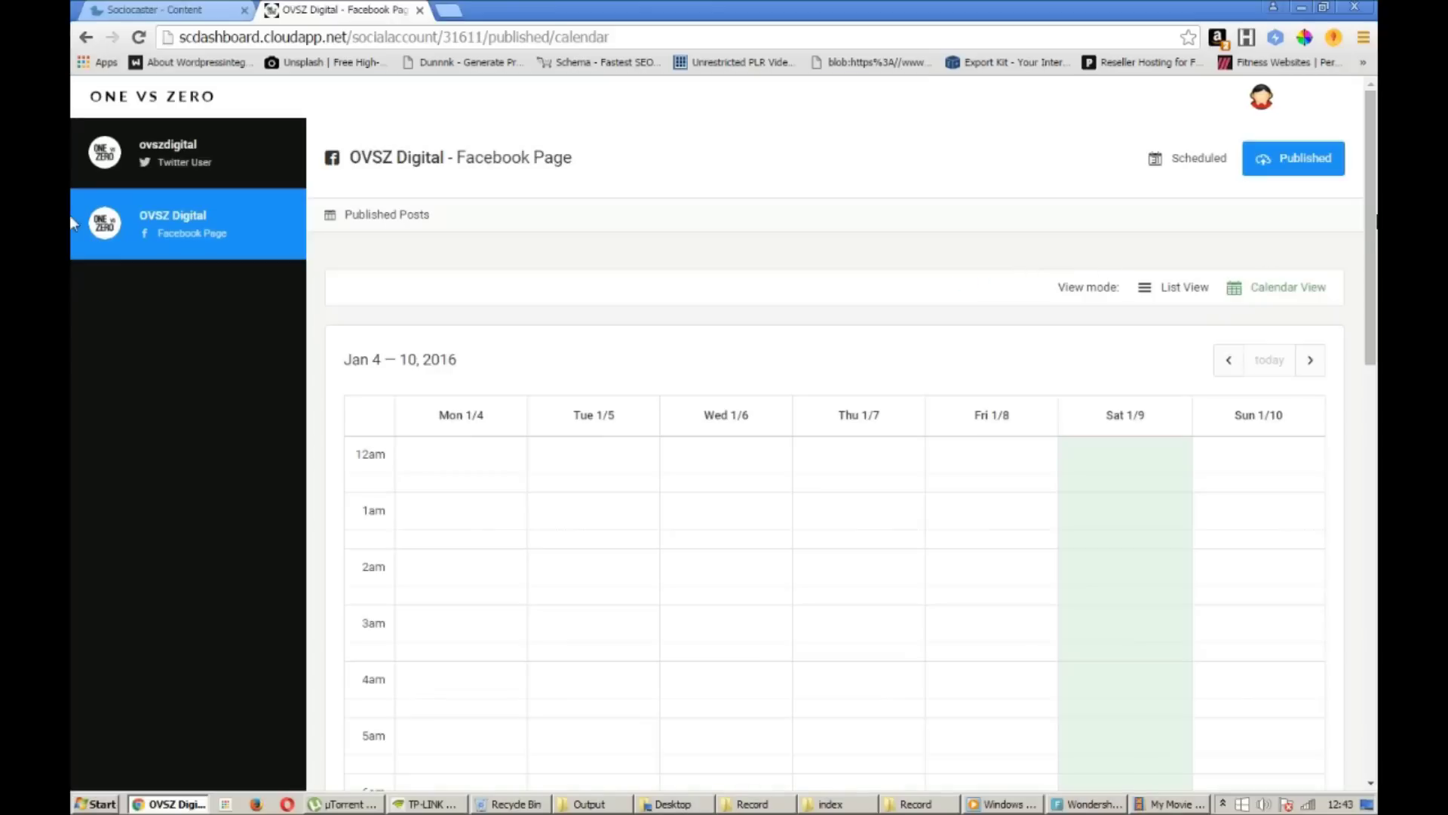
{"action": "scroll", "coordinate": [71, 446], "scroll_direction": "down", "scroll_amount": 10}
{"action": "scroll", "coordinate": [71, 446], "scroll_direction": "up", "scroll_amount": 9}
{"action": "scroll", "coordinate": [1328, 460], "scroll_direction": "down", "scroll_amount": 9}
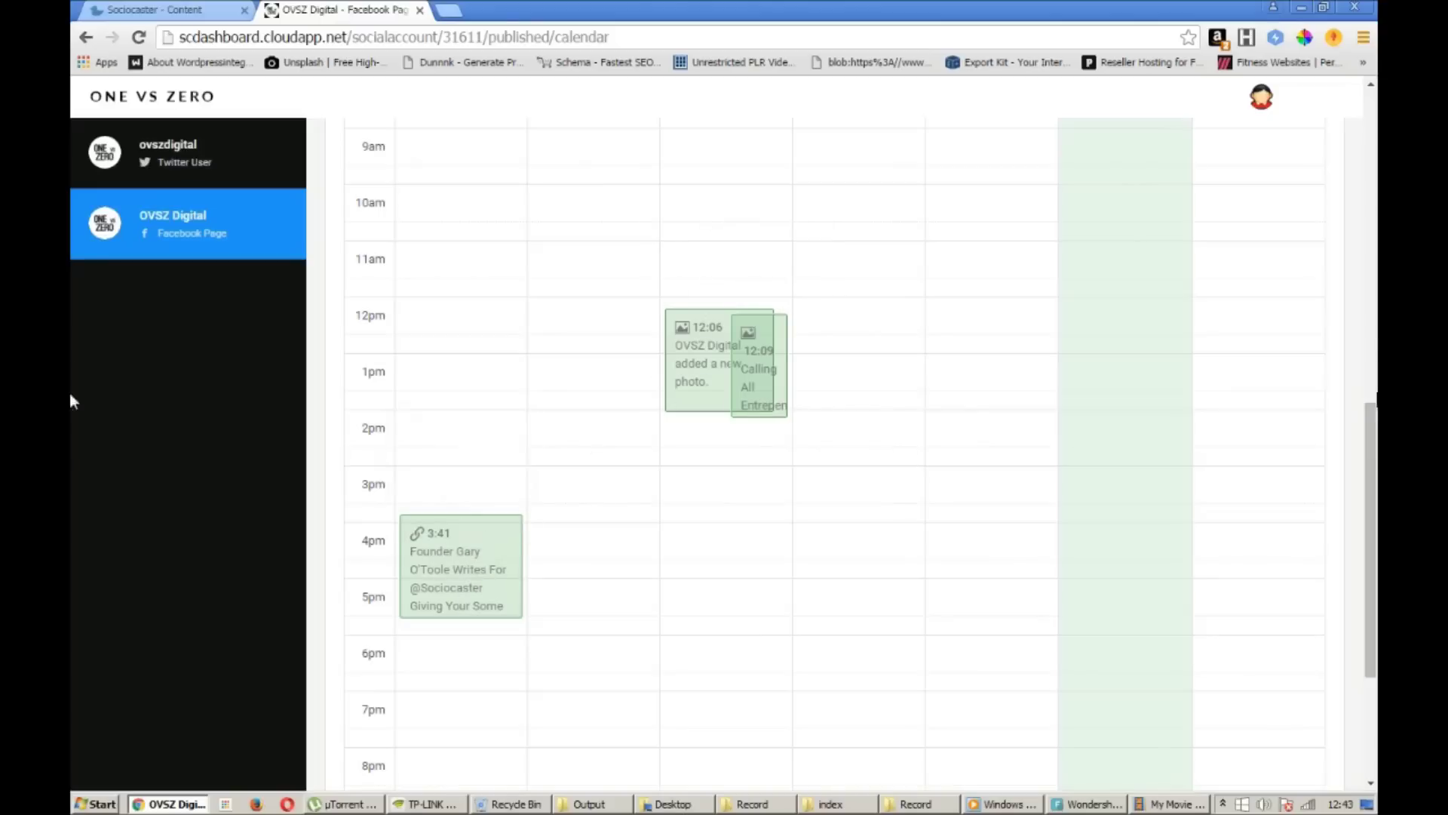
{"action": "scroll", "coordinate": [71, 396], "scroll_direction": "up", "scroll_amount": 10}
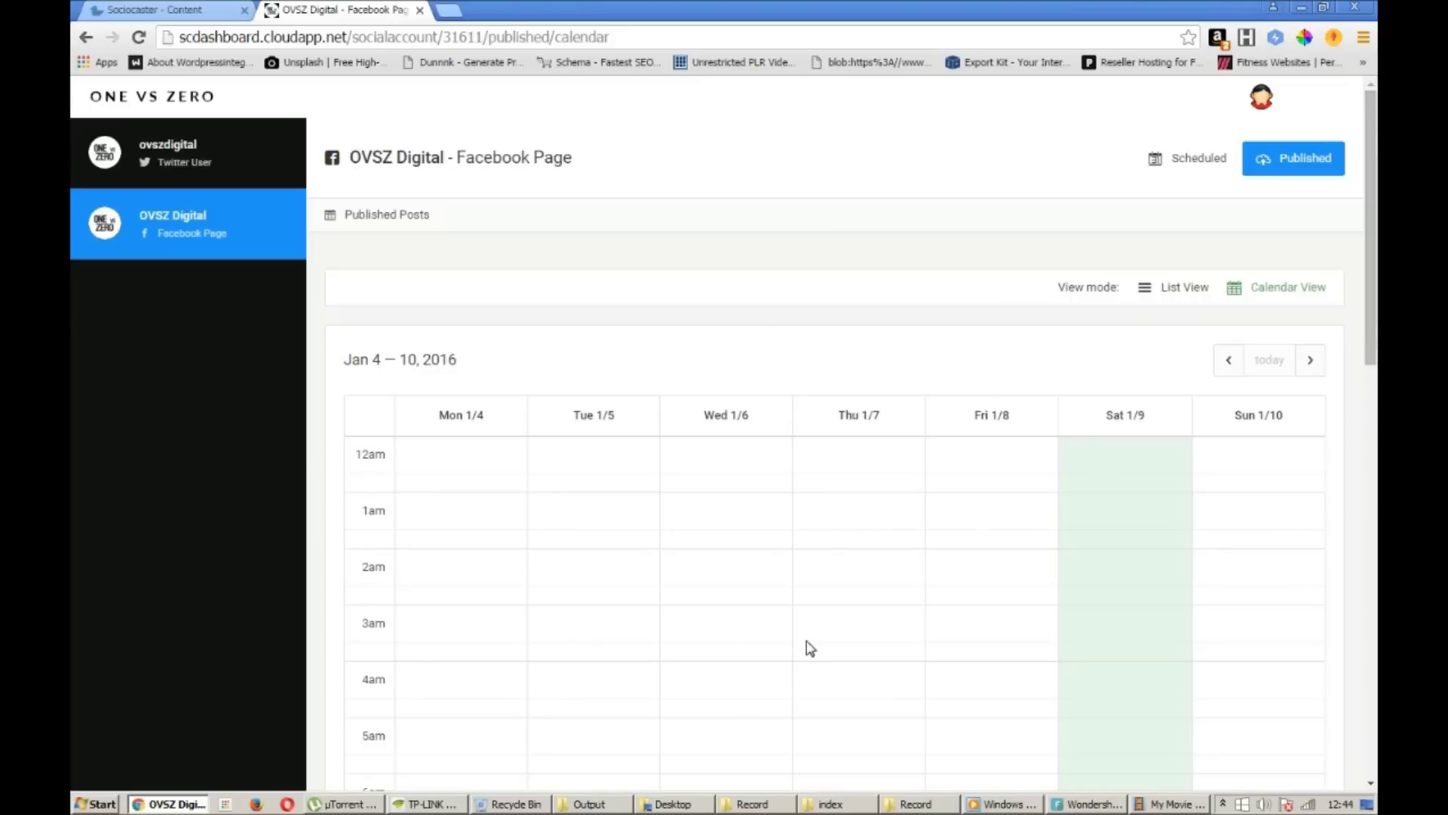
{"action": "left_click", "coordinate": [1188, 167]}
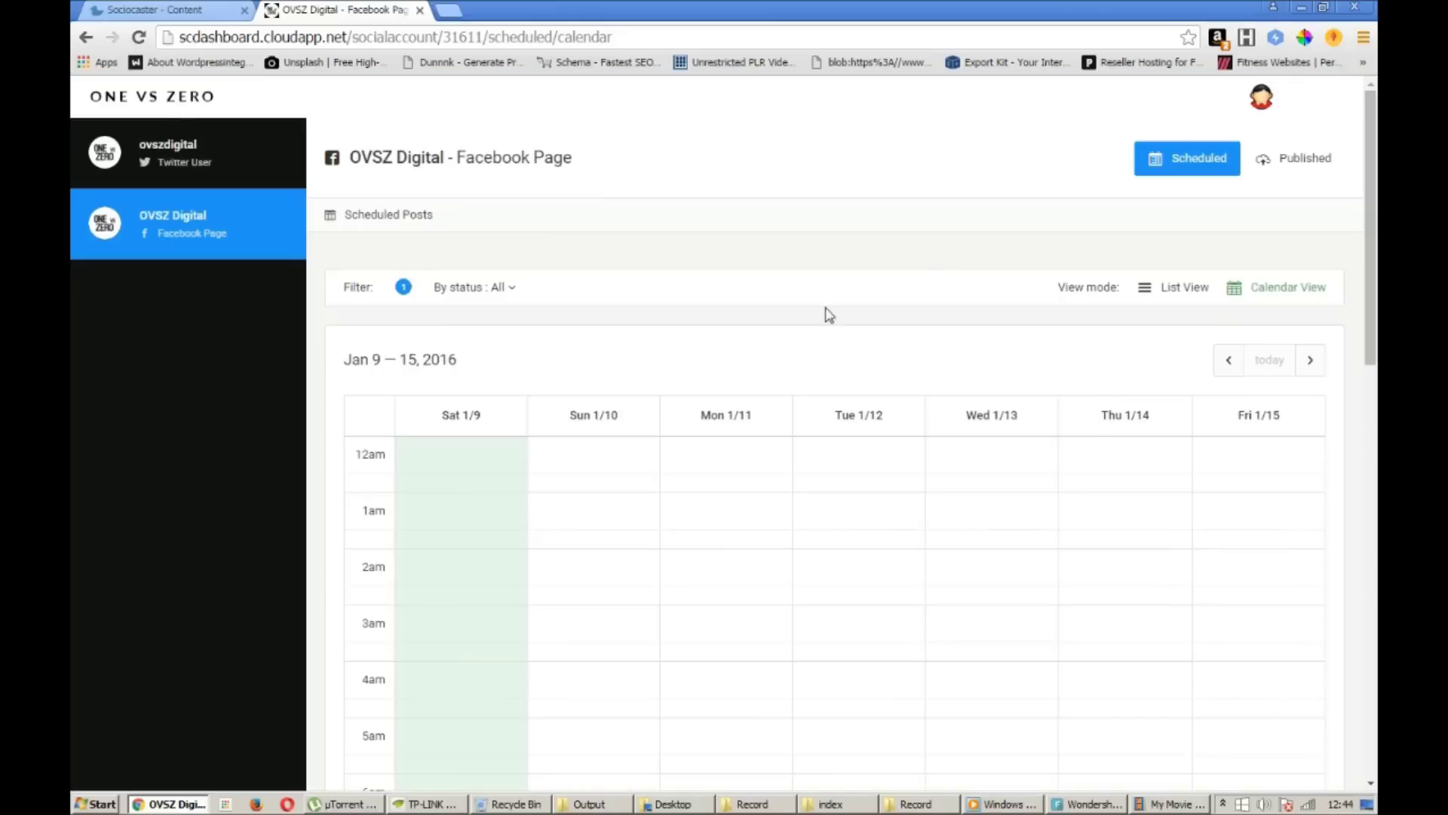
Step: Move the Gary Vee video post from 1:00 to 2:59 on Sat 1/9 and open its editor
{"action": "scroll", "coordinate": [70, 200], "scroll_direction": "down", "scroll_amount": 1}
{"action": "scroll", "coordinate": [70, 248], "scroll_direction": "down", "scroll_amount": 10}
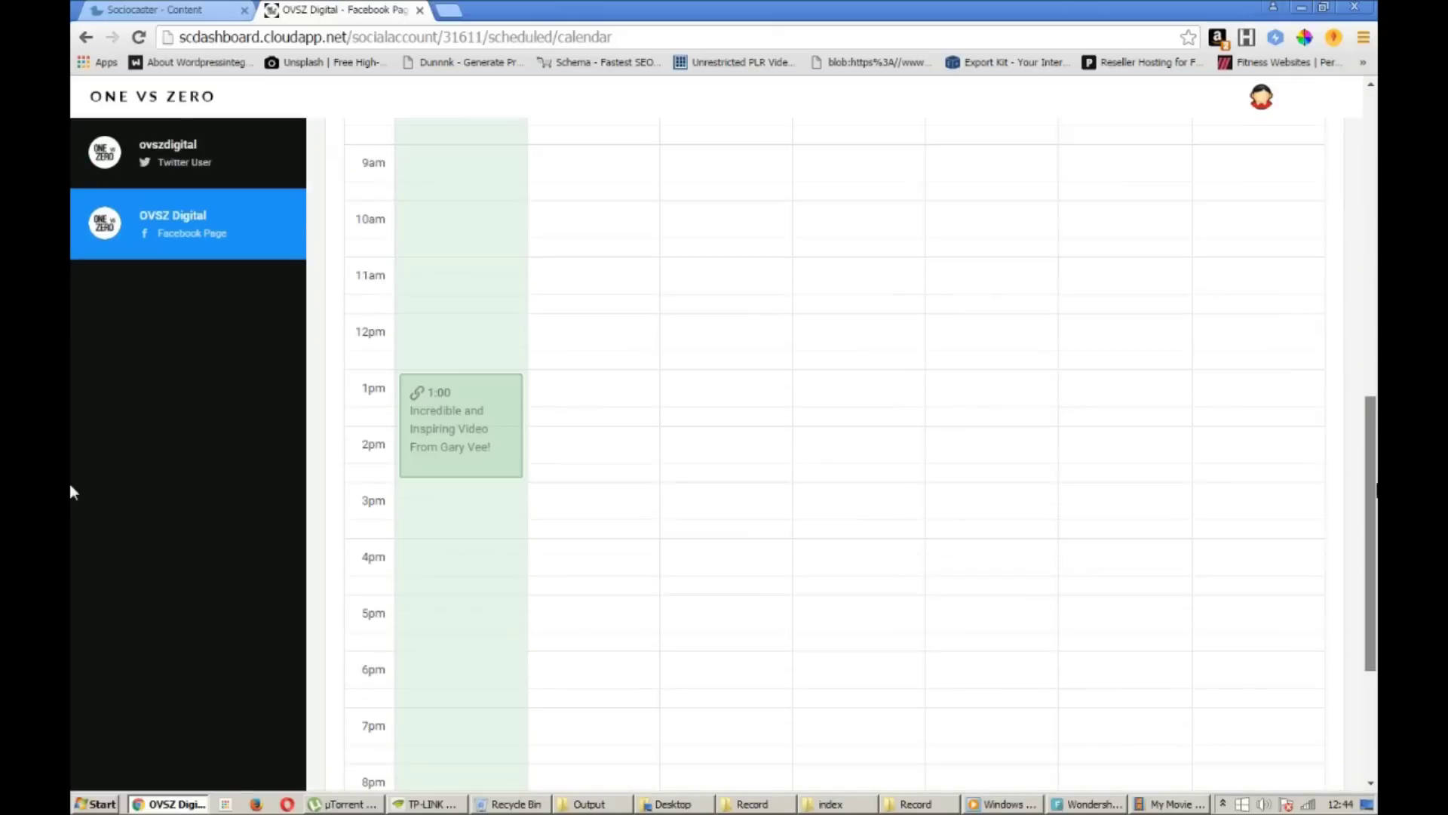
{"action": "mouse_move", "coordinate": [483, 445]}
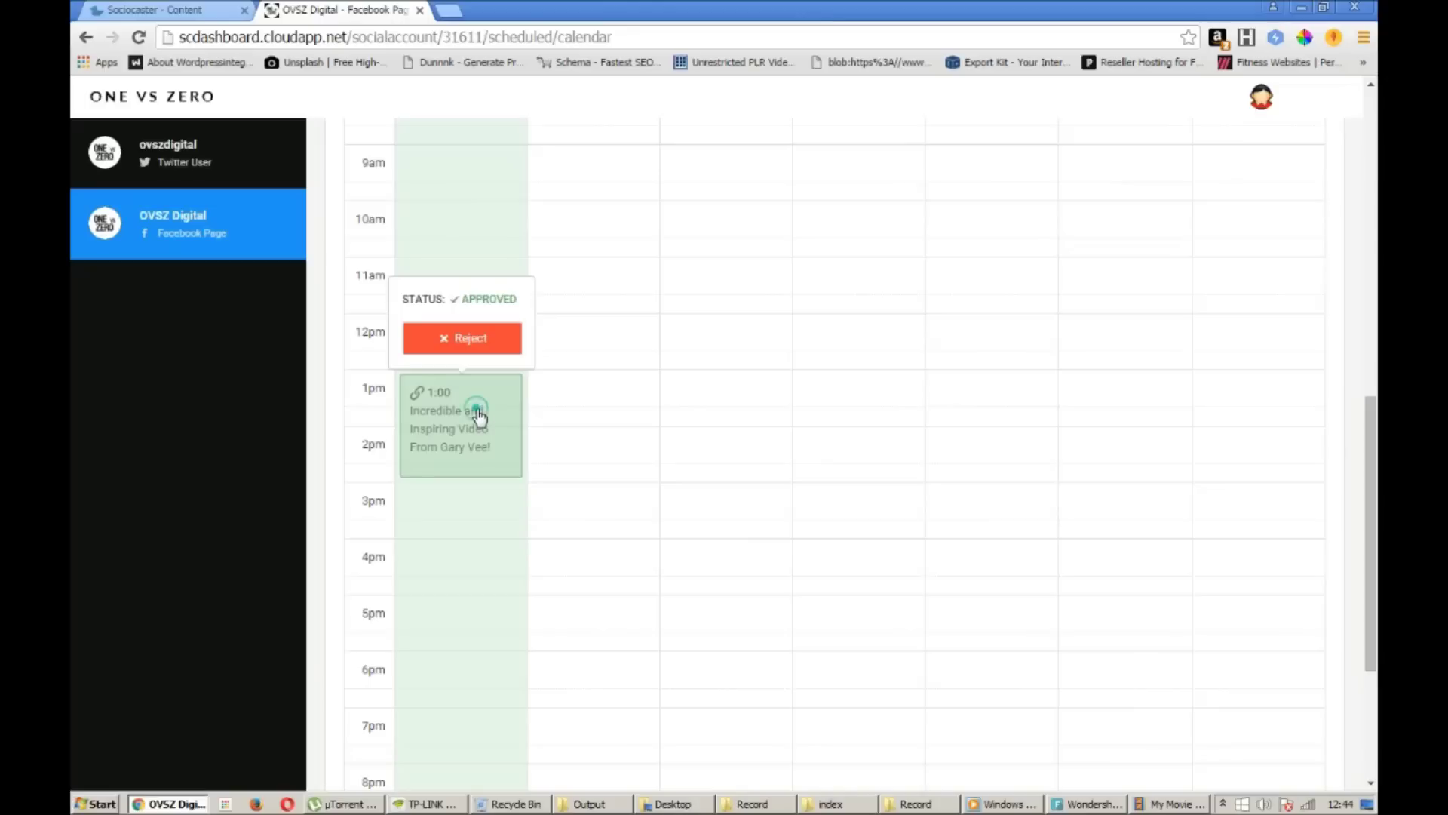
{"action": "mouse_move", "coordinate": [480, 417]}
{"action": "left_mouse_down"}
{"action": "mouse_move", "coordinate": [494, 427]}
{"action": "mouse_move", "coordinate": [466, 477]}
{"action": "mouse_move", "coordinate": [471, 403]}
{"action": "mouse_move", "coordinate": [465, 413]}
{"action": "left_mouse_up"}
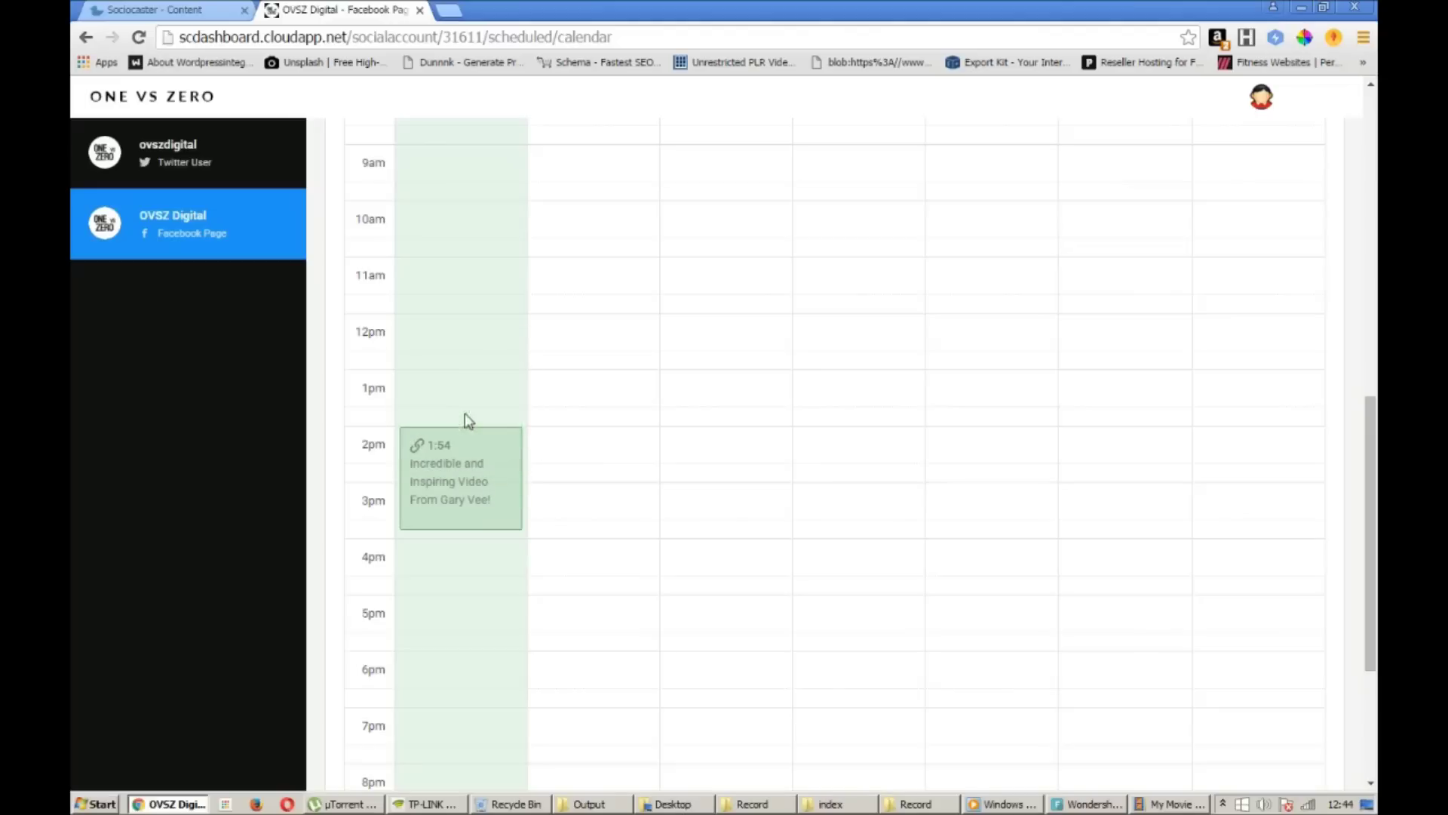
{"action": "left_click_drag", "start_coordinate": [479, 469], "coordinate": [463, 520]}
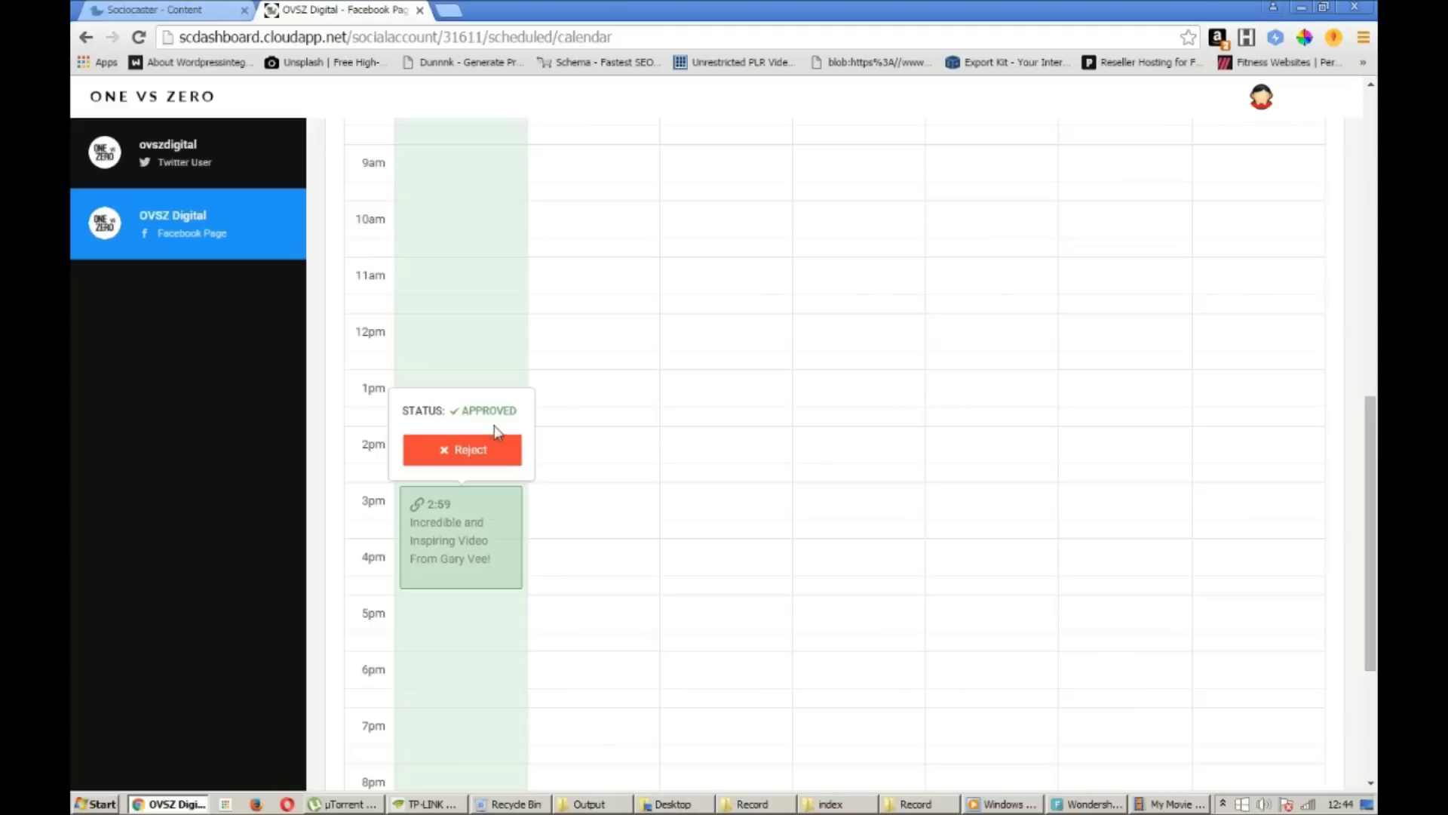
{"action": "left_click", "coordinate": [467, 462]}
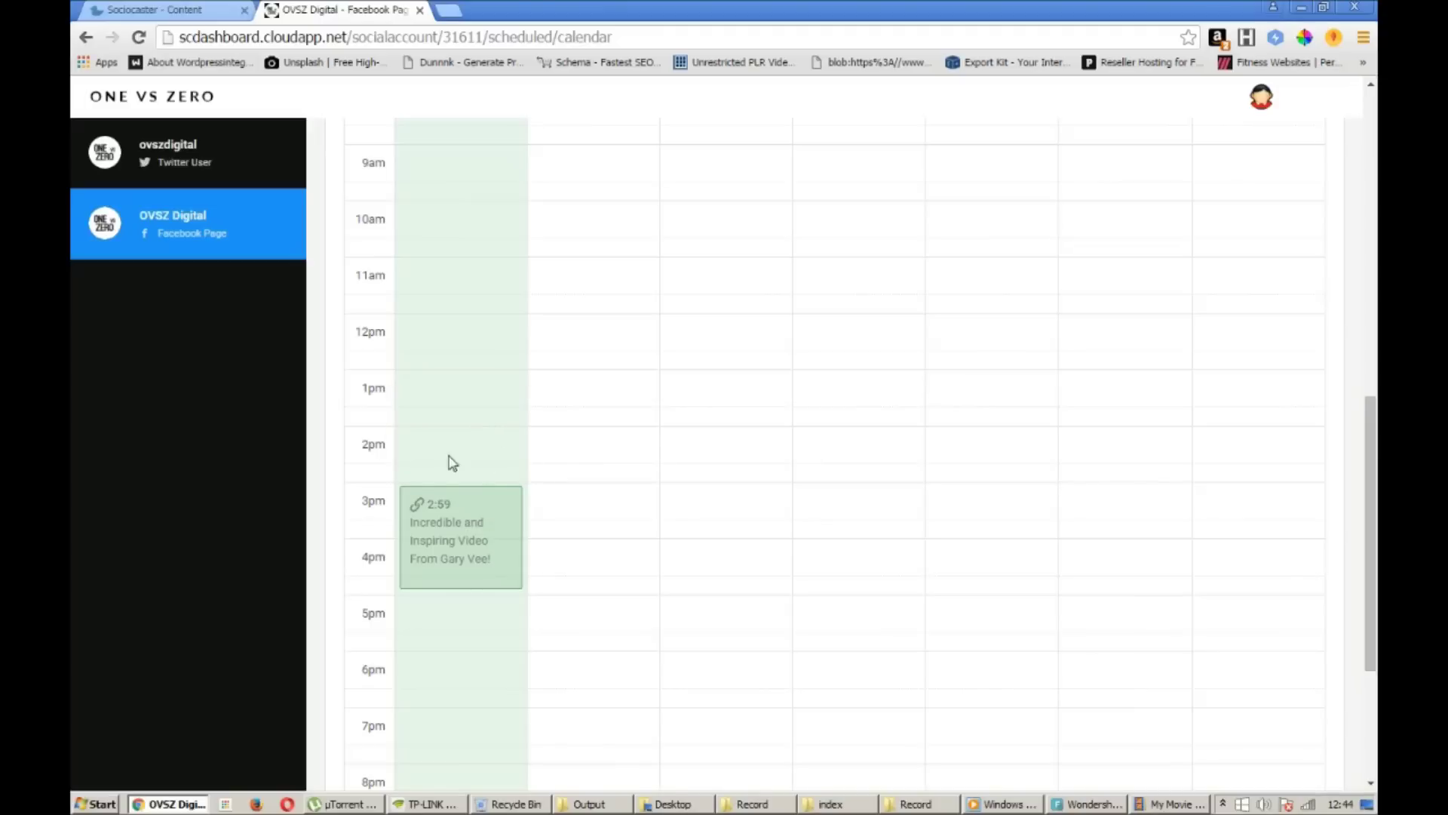
{"action": "mouse_move", "coordinate": [488, 538]}
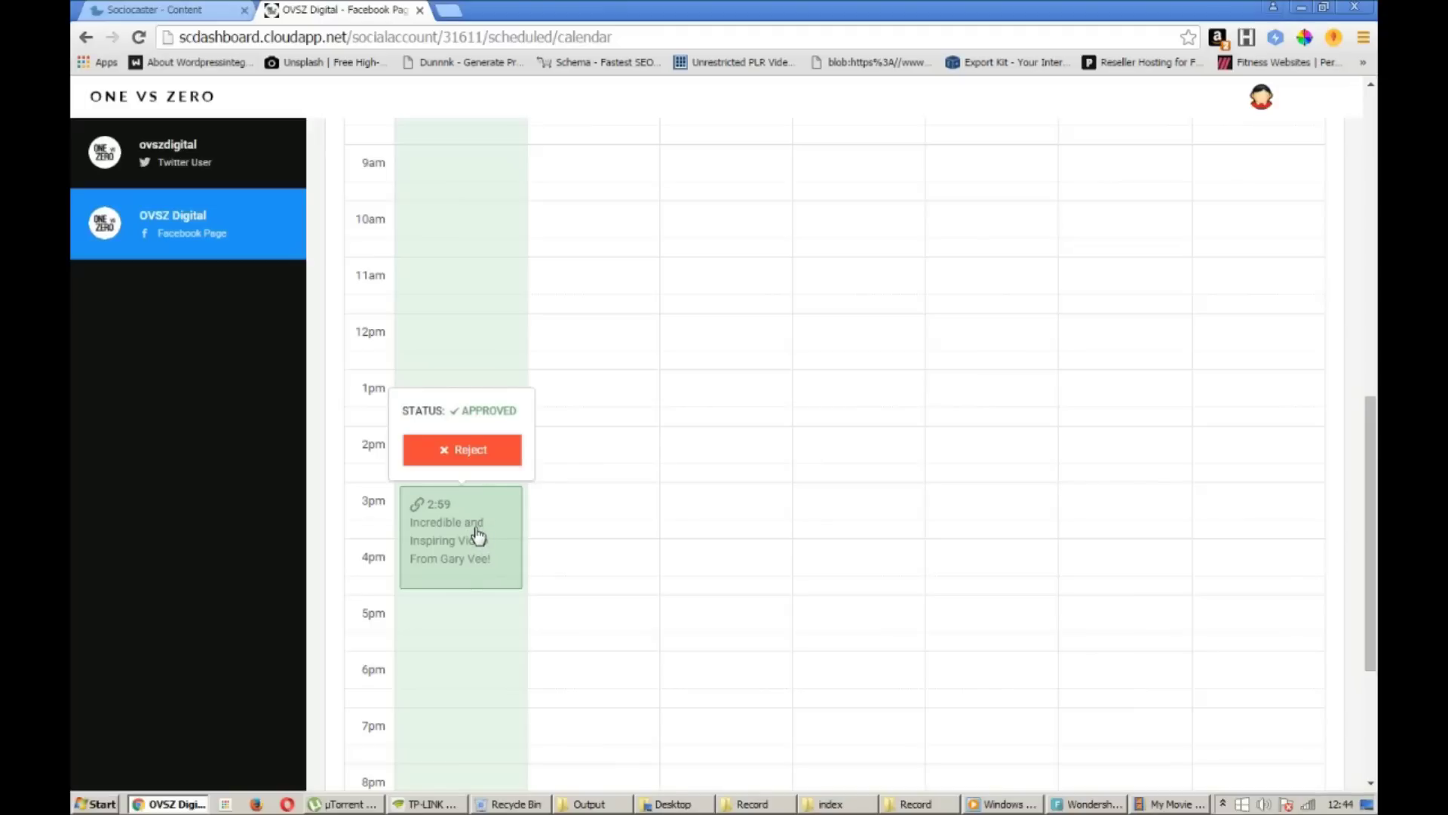
{"action": "left_click", "coordinate": [477, 529]}
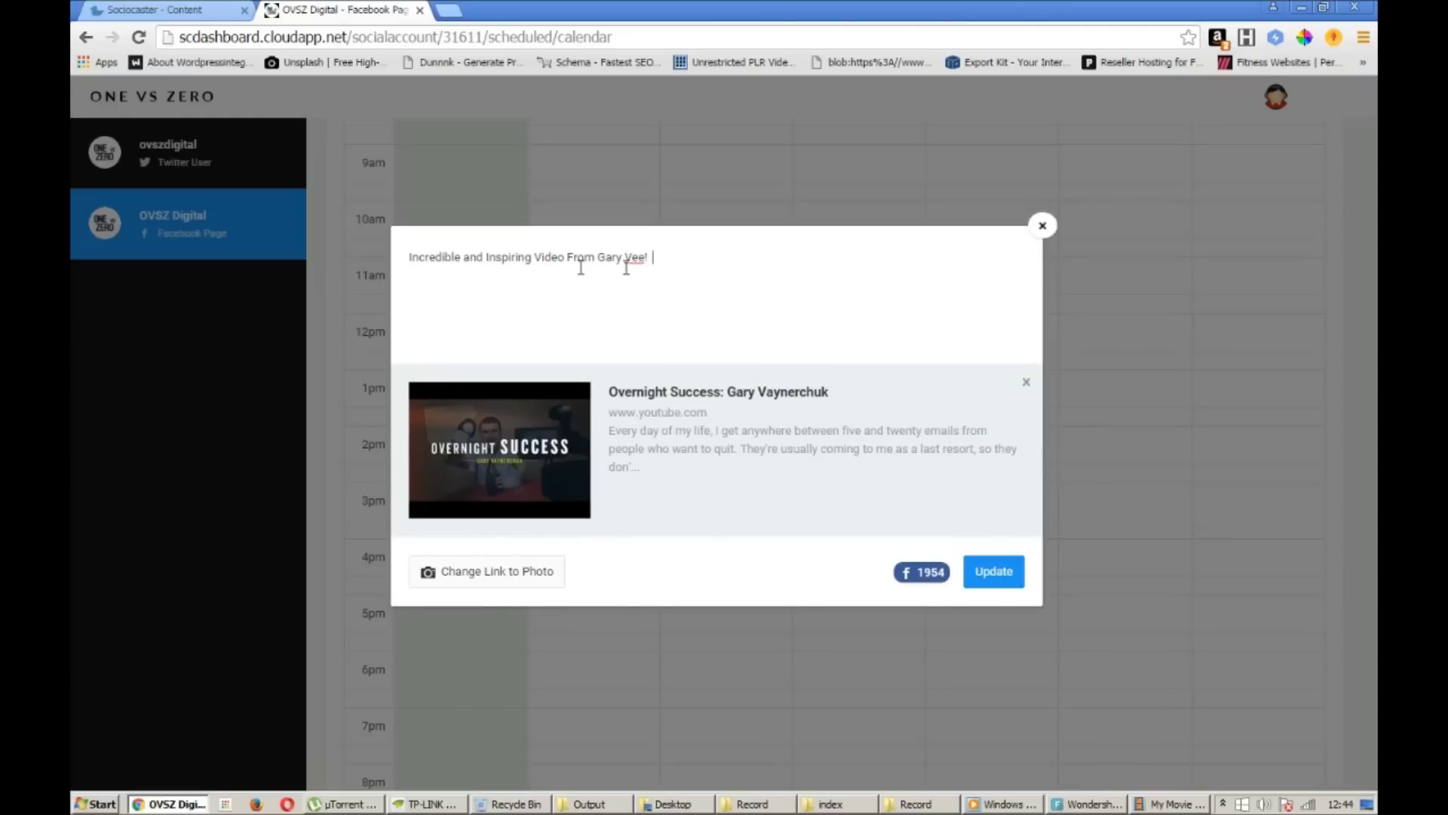
Step: Click into the post text, then close the edit dialog without updating the post
{"action": "left_click", "coordinate": [702, 259]}
{"action": "left_click", "coordinate": [1044, 226]}
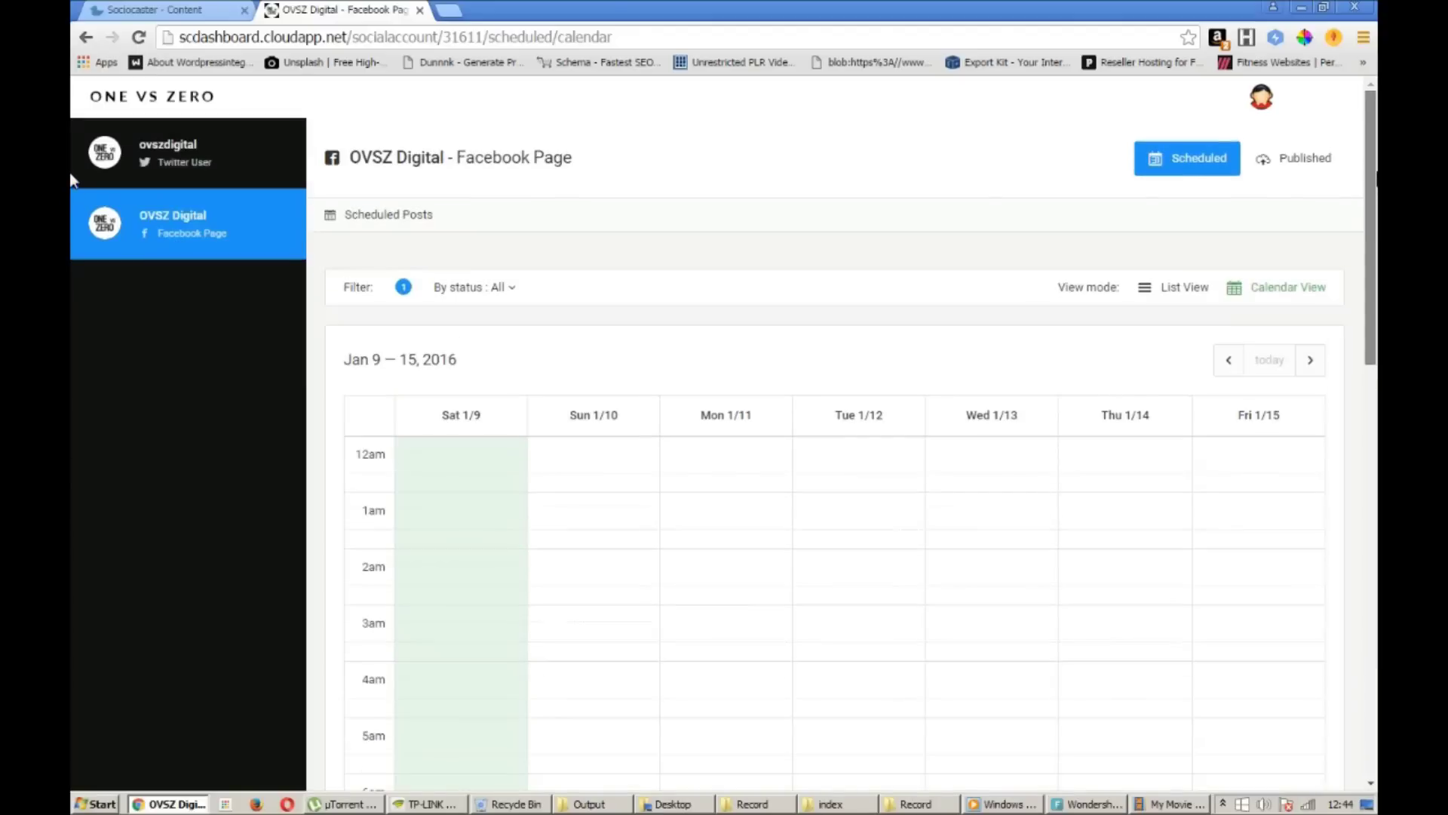